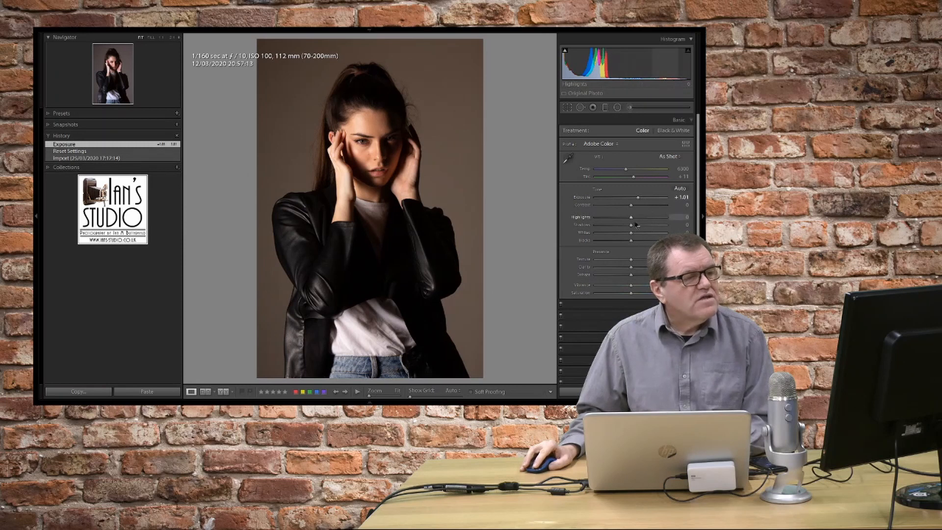
# Step: Raise Shadows to +54 and set a custom white balance by sampling the plain backdrop beside the model's head
pyautogui.moveTo(632, 225); pyautogui.dragTo(649, 226)
pyautogui.click(567, 157)
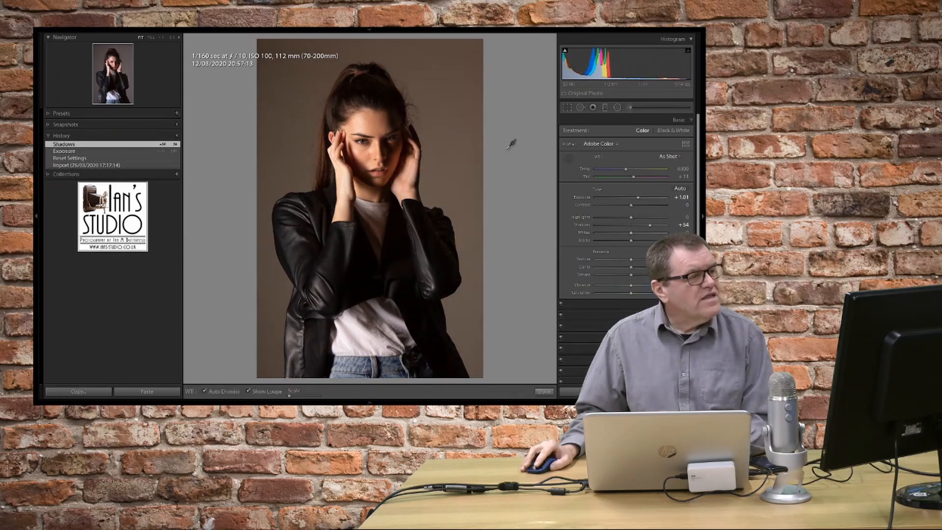
pyautogui.click(452, 123)
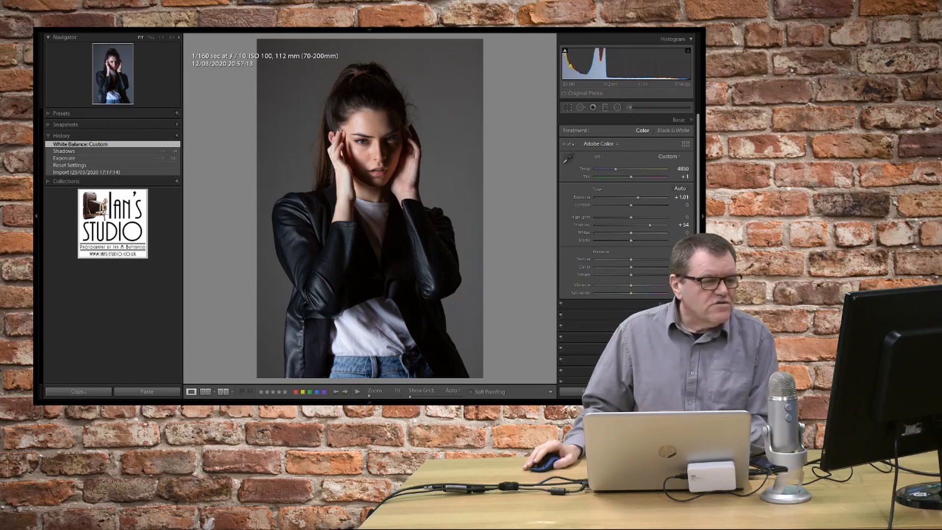
# Step: Turn on Remove Chromatic Aberration and Enable Profile Corrections for the lens
pyautogui.click(663, 348)
pyautogui.click(567, 163)
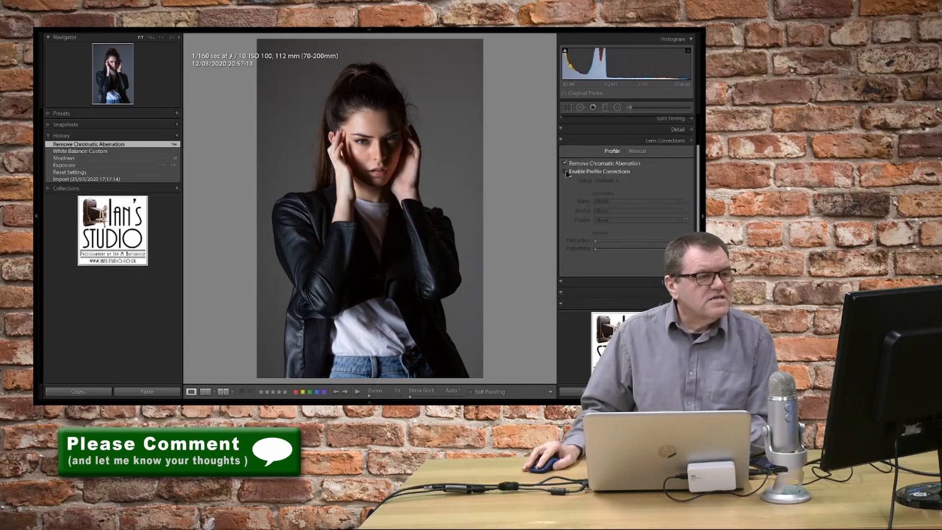
pyautogui.click(567, 171)
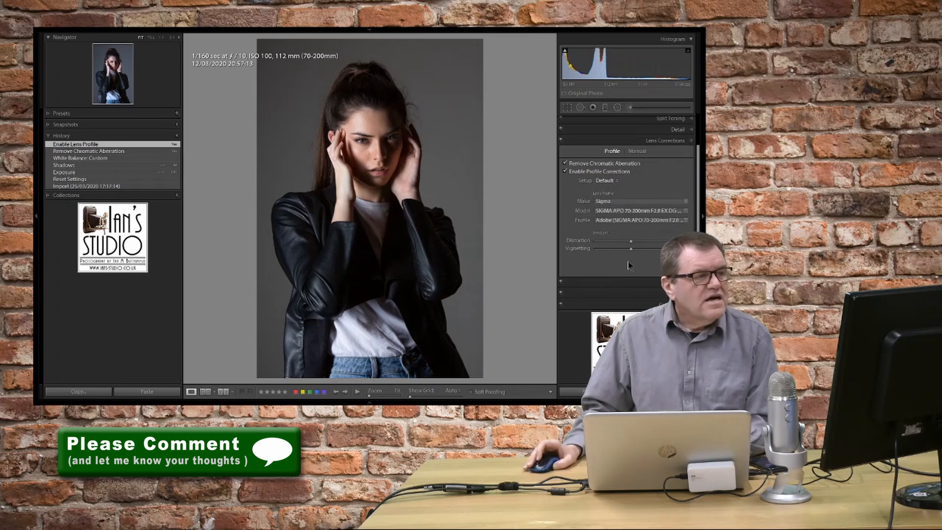
# Step: Set Shadows to +71, Blacks to +54, Clarity to +15 and Vibrance to +5
pyautogui.scroll(3, 679, 123)
pyautogui.click(679, 121)
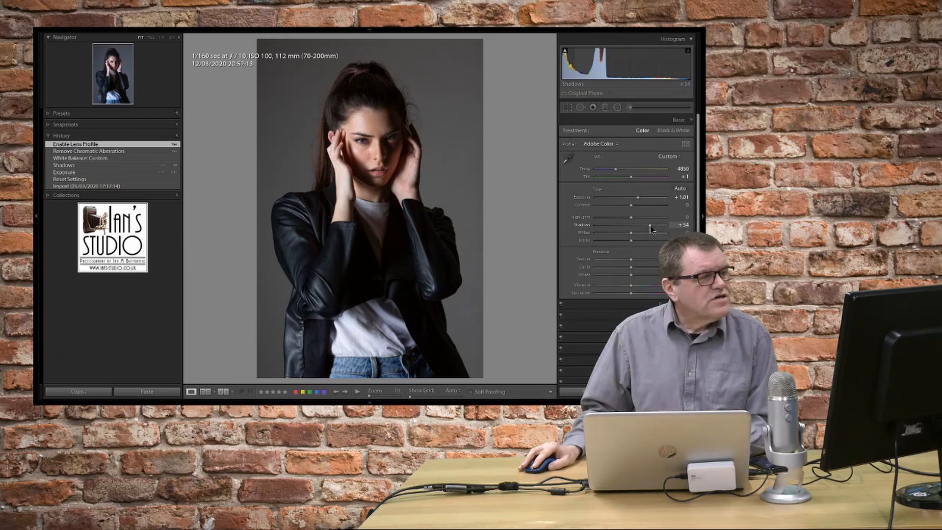
pyautogui.moveTo(660, 230); pyautogui.dragTo(633, 288)
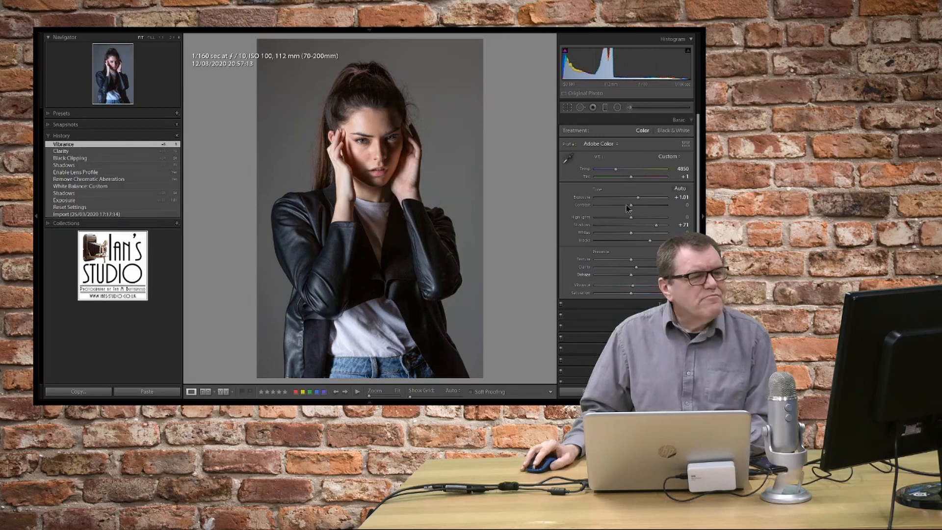
# Step: Preview the creative profiles in the Profile Browser and apply the B&W 07 profile to the portrait
pyautogui.click(685, 146)
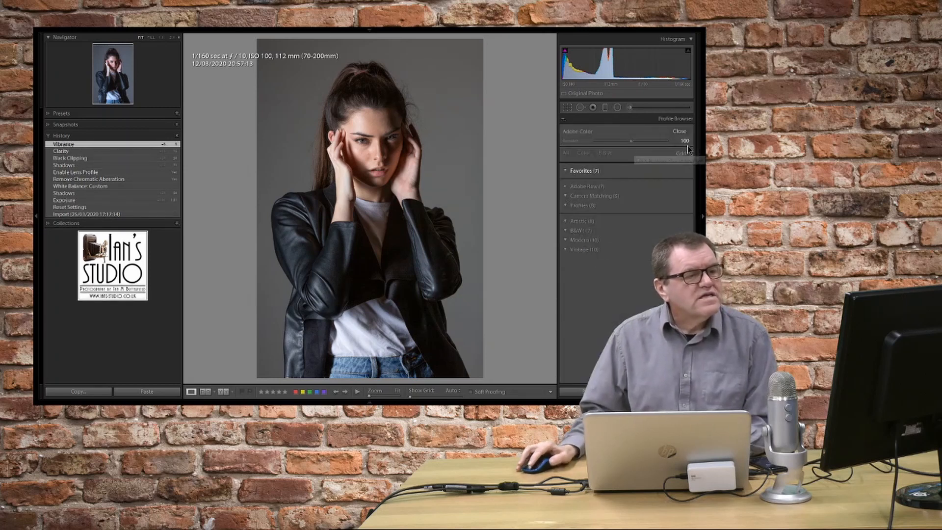
pyautogui.scroll(-15, 652, 285)
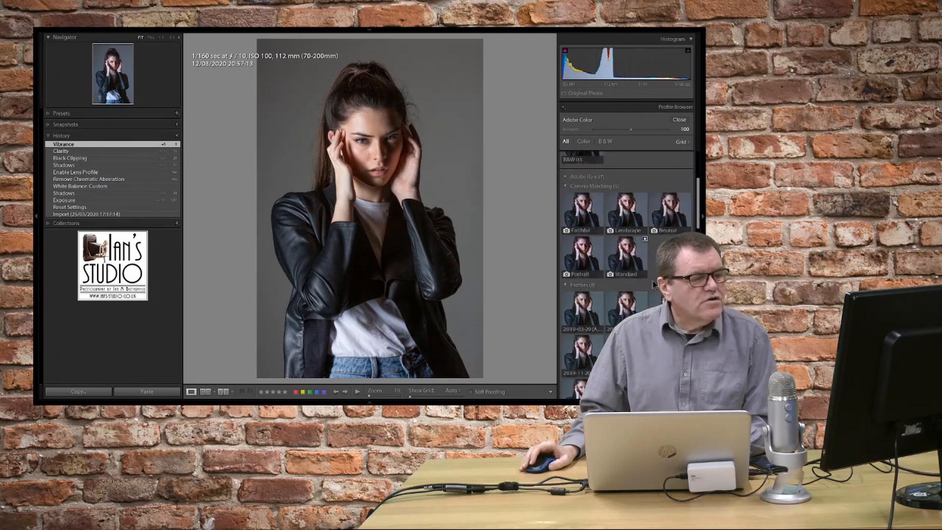
pyautogui.scroll(-4, 647, 279)
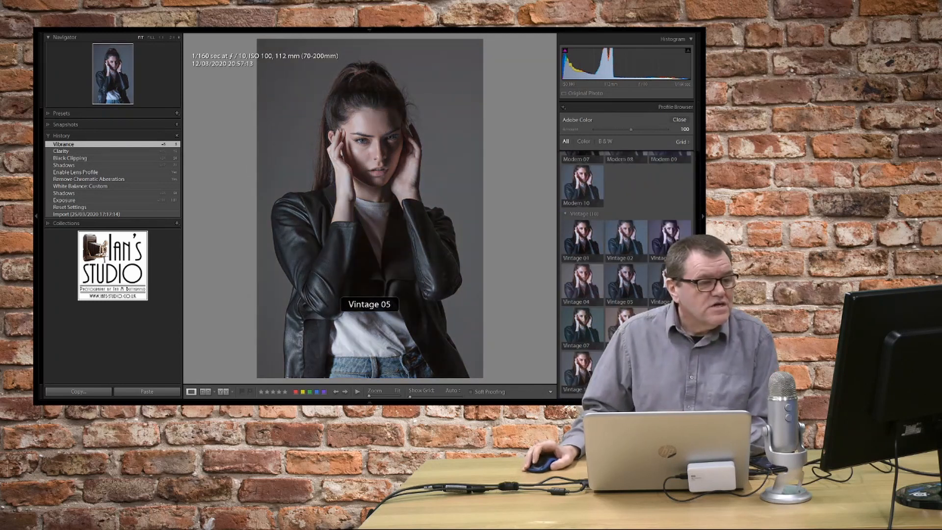
pyautogui.scroll(4, 628, 275)
pyautogui.scroll(3, 627, 275)
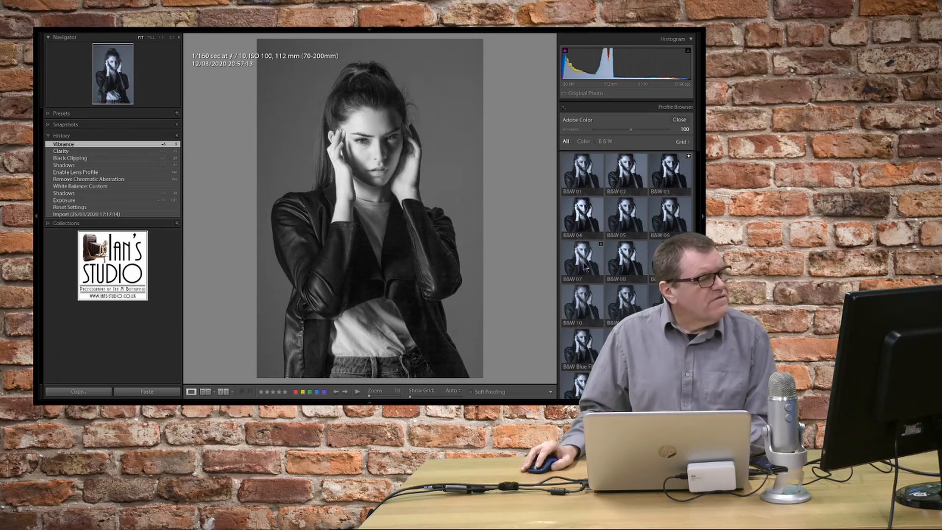
pyautogui.click(585, 267)
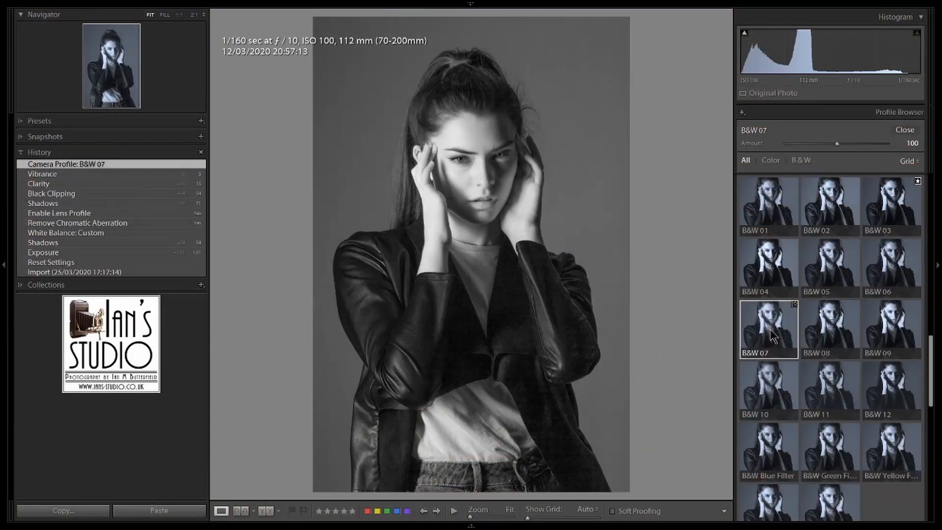
pyautogui.click(780, 339)
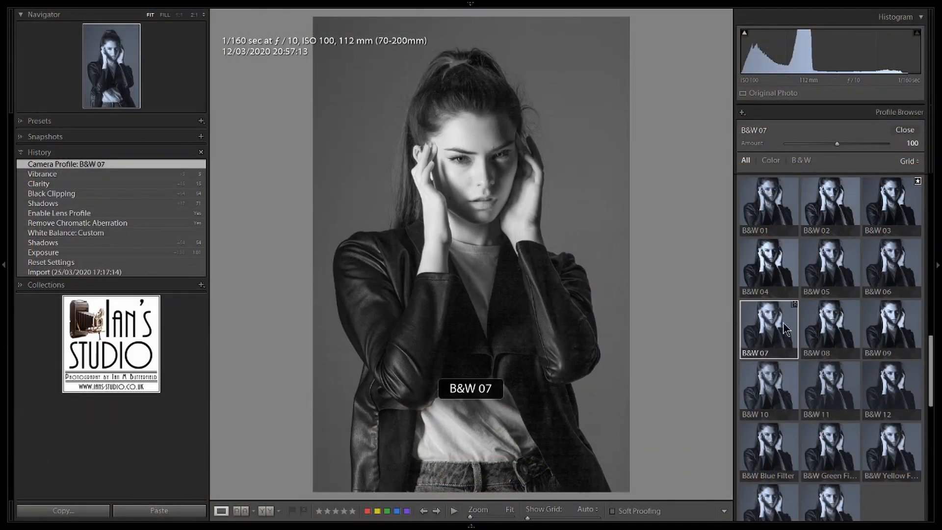
pyautogui.click(903, 131)
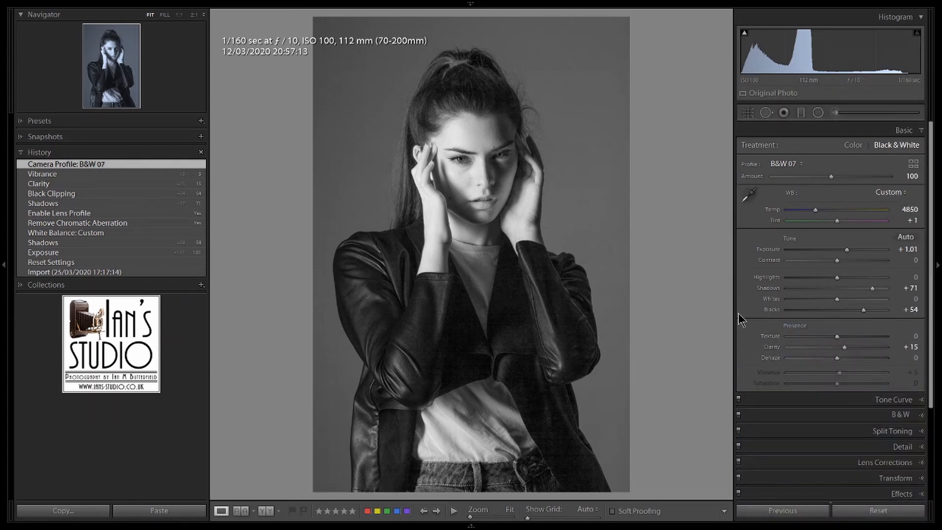
# Step: Set the noise reduction to Color 56 and Luminance 38
pyautogui.click(503, 325)
pyautogui.click(554, 317)
pyautogui.scroll(-1, 906, 473)
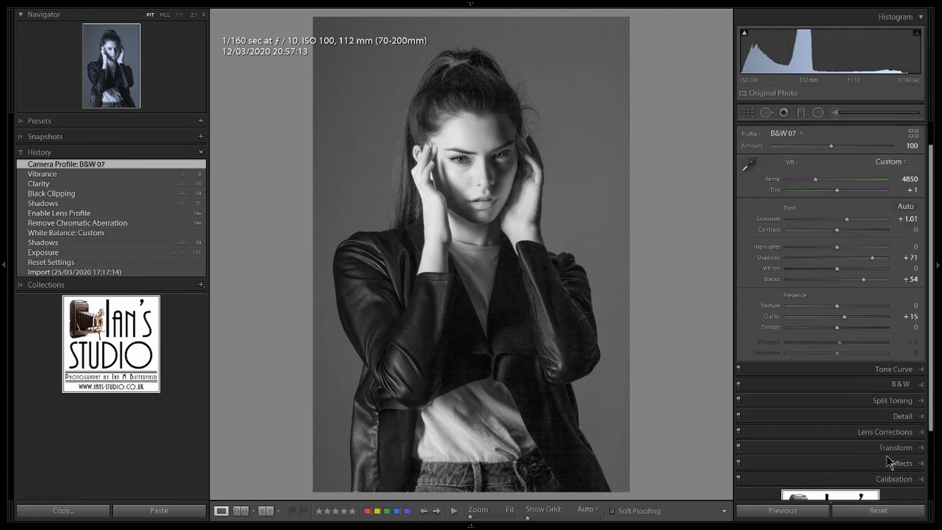
pyautogui.click(906, 419)
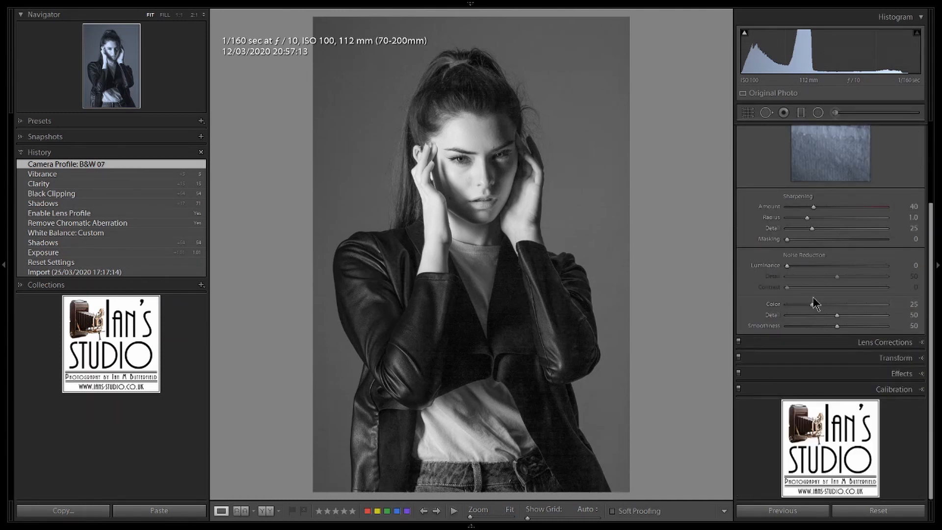
pyautogui.moveTo(810, 304); pyautogui.dragTo(842, 310)
pyautogui.moveTo(788, 263); pyautogui.dragTo(828, 276)
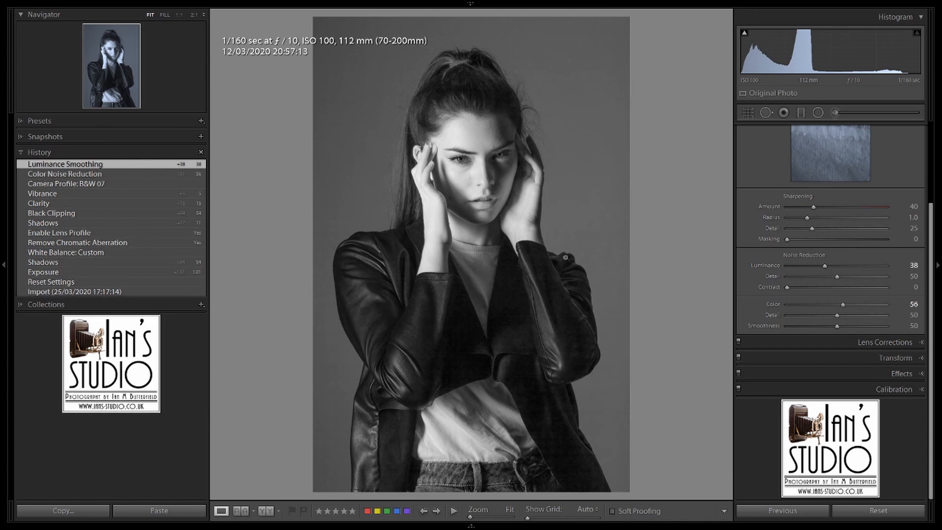
# Step: Refine the noise reduction with color Smoothness 51 and luminance Contrast 6
pyautogui.moveTo(496, 159); pyautogui.dragTo(542, 314)
pyautogui.moveTo(837, 328); pyautogui.dragTo(837, 328)
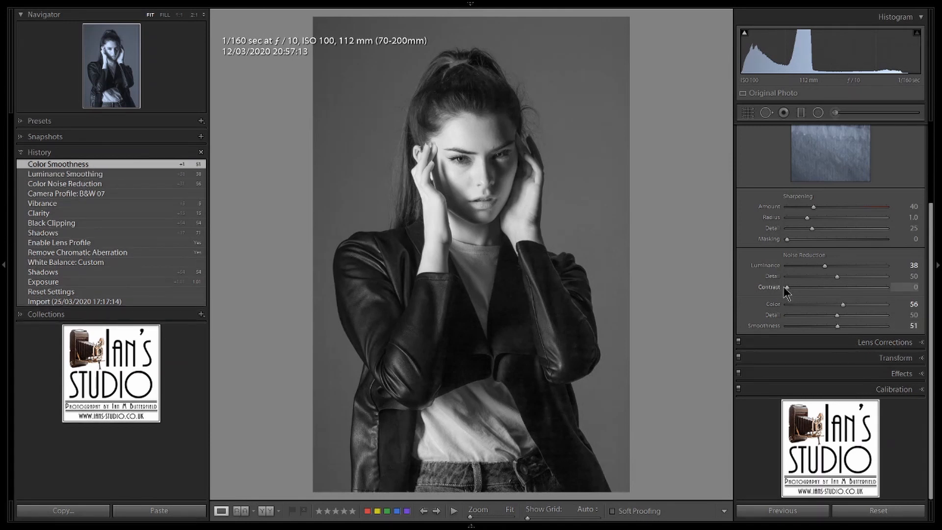
pyautogui.moveTo(791, 291); pyautogui.dragTo(791, 290)
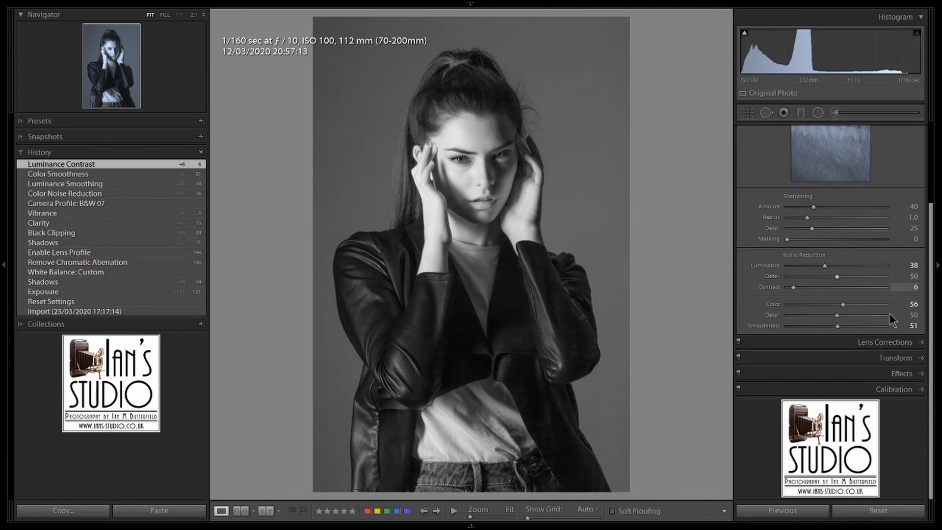
# Step: Add a dark post-crop vignette with Amount −34 and Feather 64
pyautogui.moveTo(931, 278); pyautogui.dragTo(927, 173)
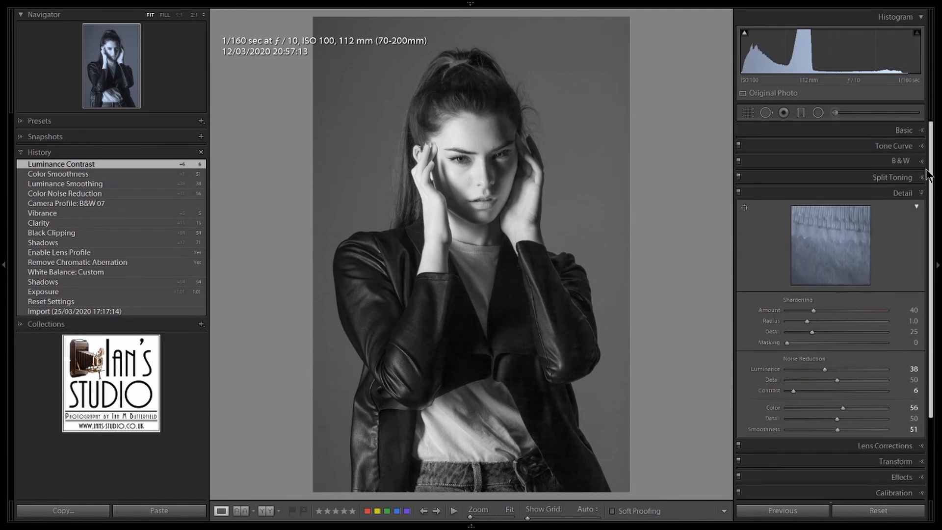
pyautogui.click(900, 131)
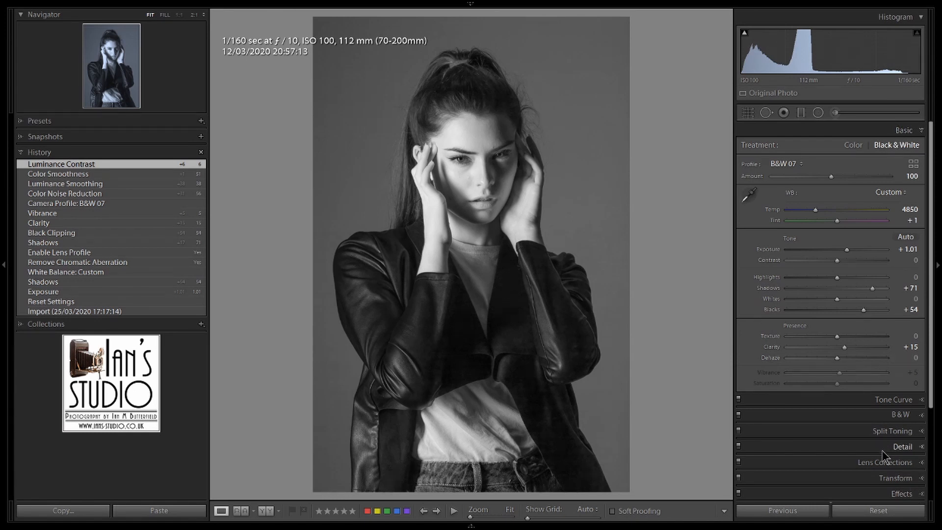
pyautogui.scroll(-2, 883, 456)
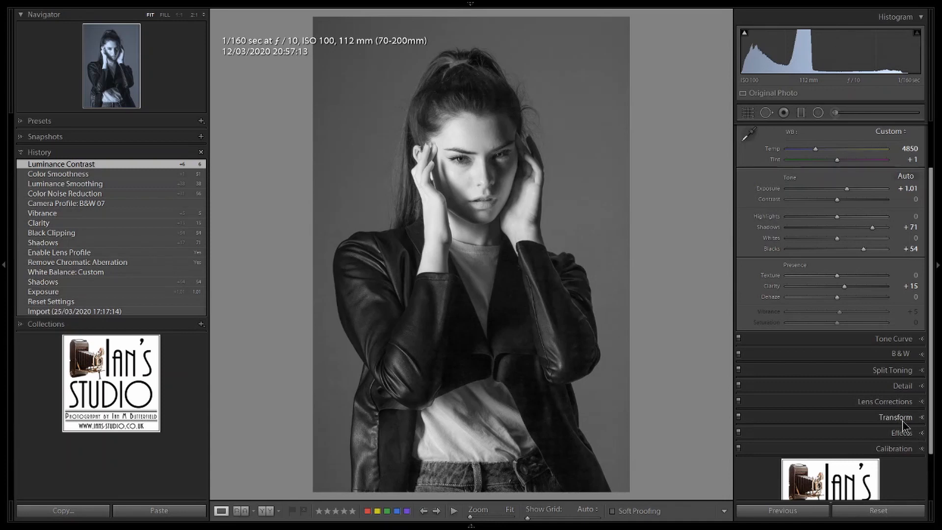
pyautogui.click(905, 388)
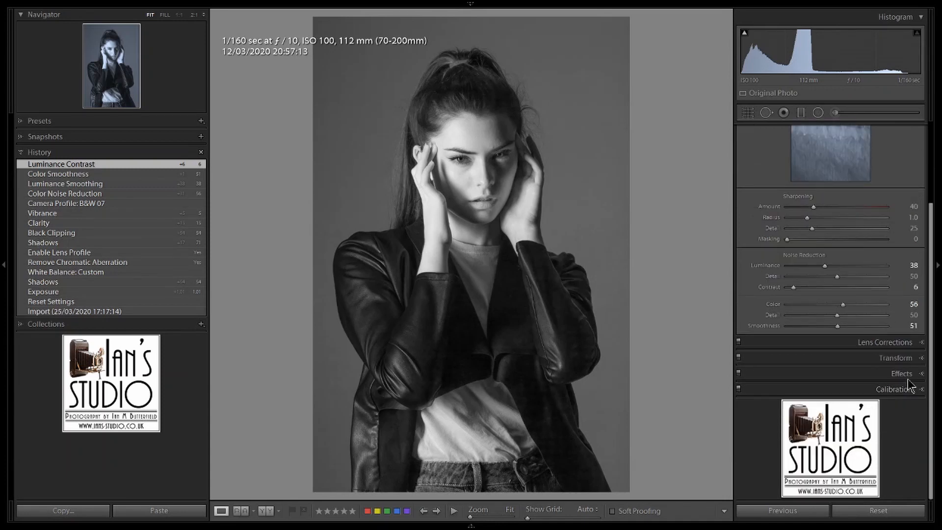
pyautogui.click(901, 386)
pyautogui.moveTo(838, 278); pyautogui.dragTo(820, 279)
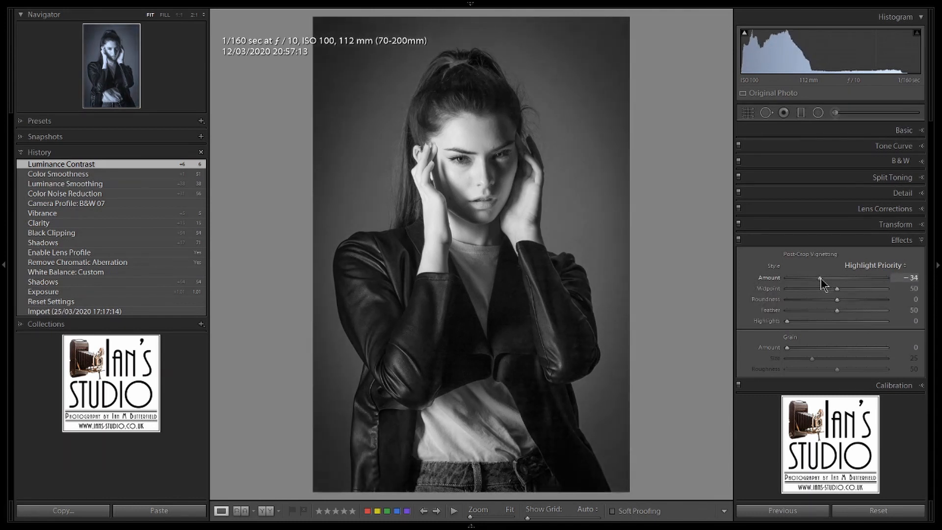
pyautogui.moveTo(841, 308); pyautogui.dragTo(852, 311)
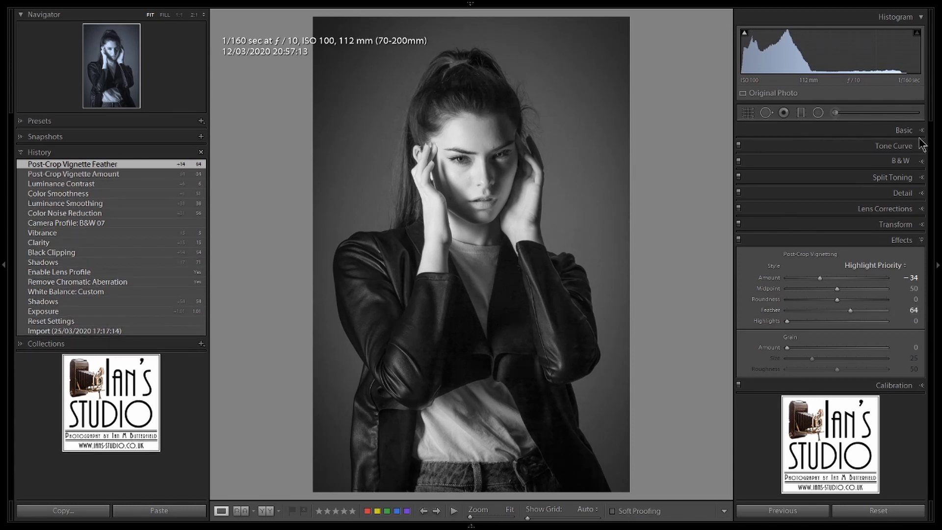
# Step: Set Highlights to −43, Exposure to +1.45 and Texture to −29 in the basic adjustments
pyautogui.click(904, 131)
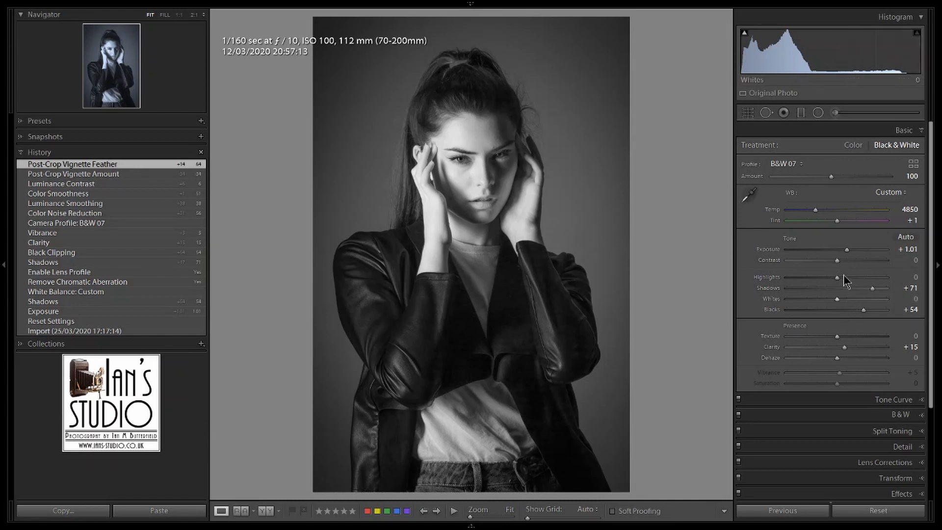
pyautogui.moveTo(837, 277); pyautogui.dragTo(815, 276)
pyautogui.moveTo(846, 249); pyautogui.dragTo(850, 251)
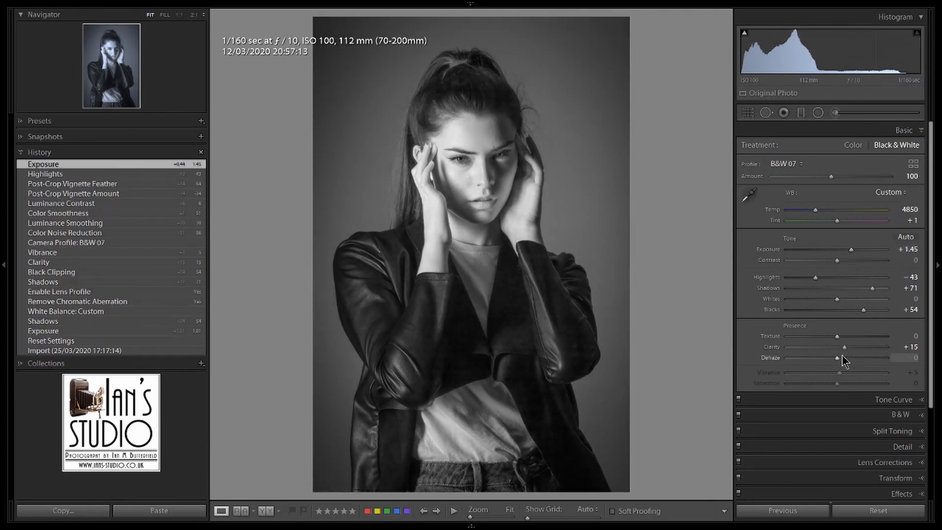
pyautogui.moveTo(837, 337)
pyautogui.mouseDown()
pyautogui.moveTo(813, 337)
pyautogui.moveTo(821, 336)
pyautogui.mouseUp()
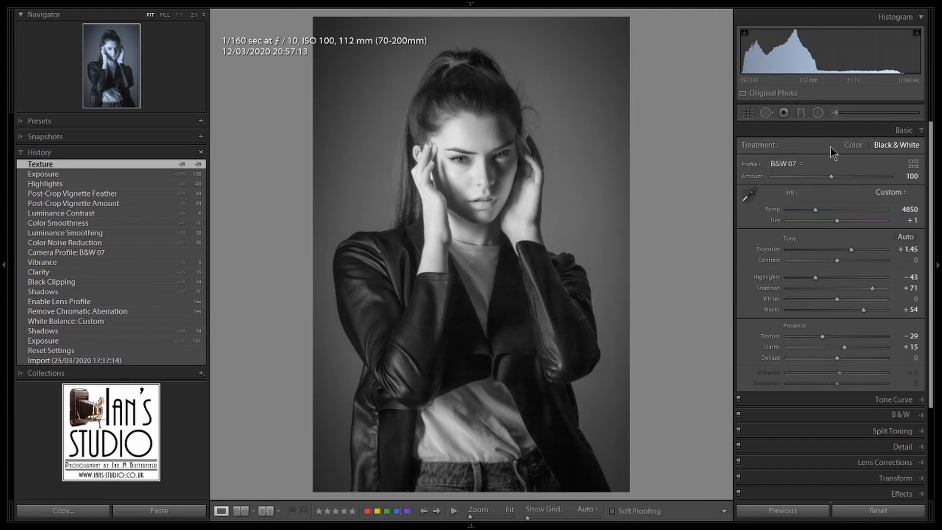
# Step: Create an Adjustment Brush mask with Texture 39 and paint it over both eyes at brush size 3.0
pyautogui.press('k')
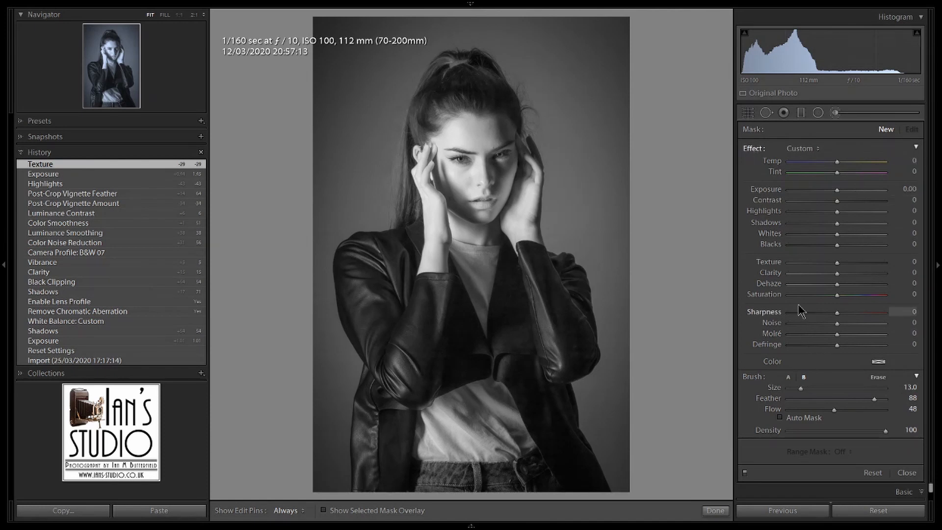
pyautogui.moveTo(845, 265); pyautogui.dragTo(855, 267)
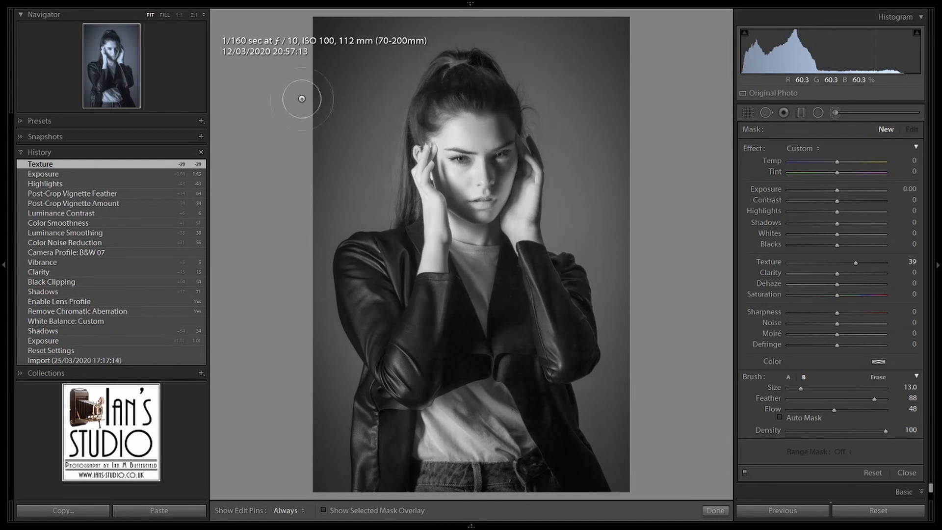
pyautogui.scroll(-5, 506, 157)
pyautogui.press('h')
pyautogui.moveTo(451, 158); pyautogui.dragTo(488, 157)
pyautogui.press('h')
pyautogui.click(501, 156)
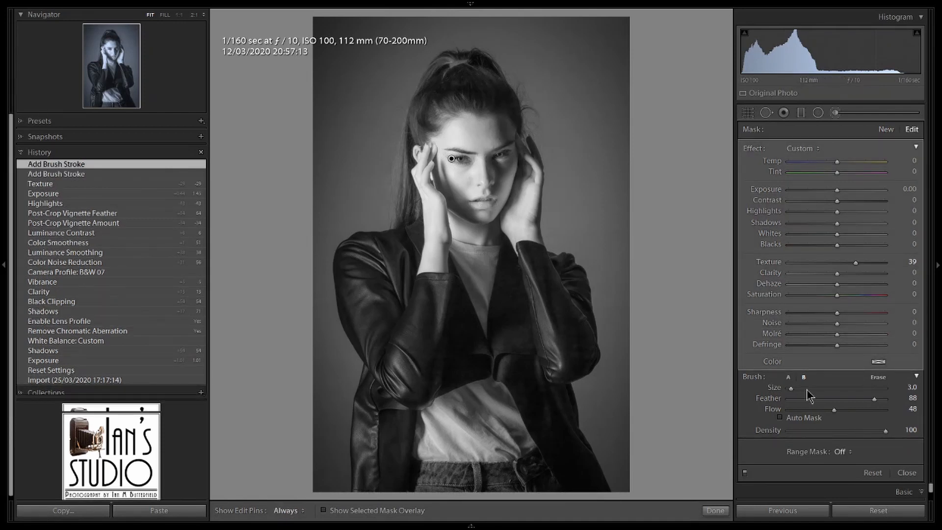
# Step: Paint the texture adjustment over the lips at Flow 85, and over the hair beside the raised hand at brush size 8.0
pyautogui.moveTo(840, 411); pyautogui.dragTo(870, 411)
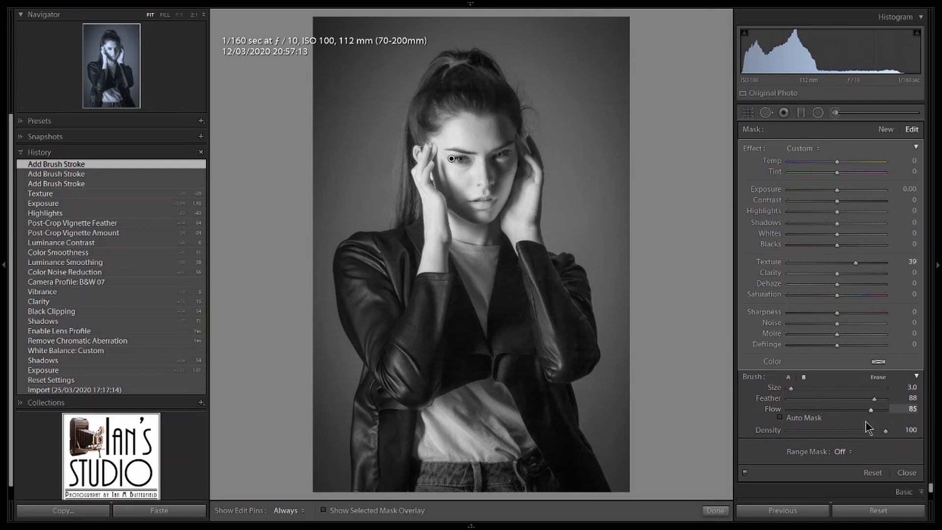
pyautogui.click(475, 201)
pyautogui.press('h')
pyautogui.scroll(3, 446, 95)
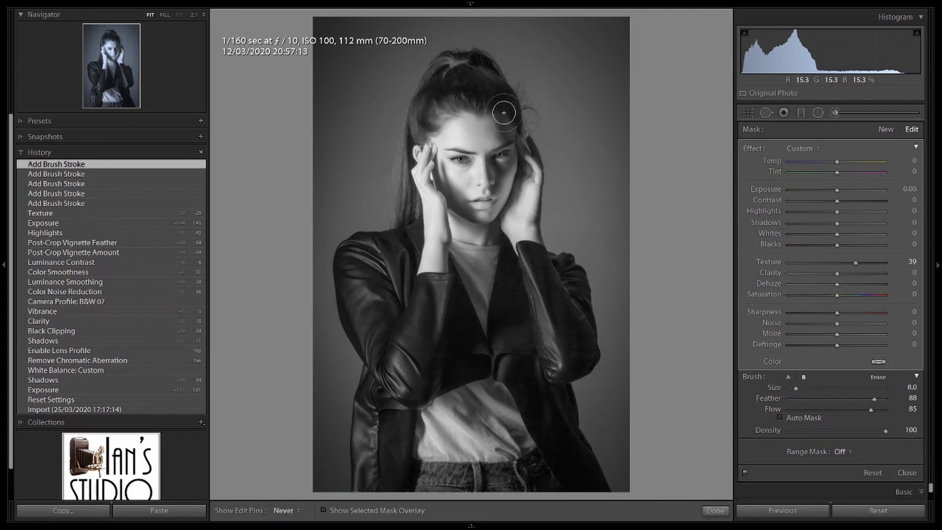
pyautogui.press('h')
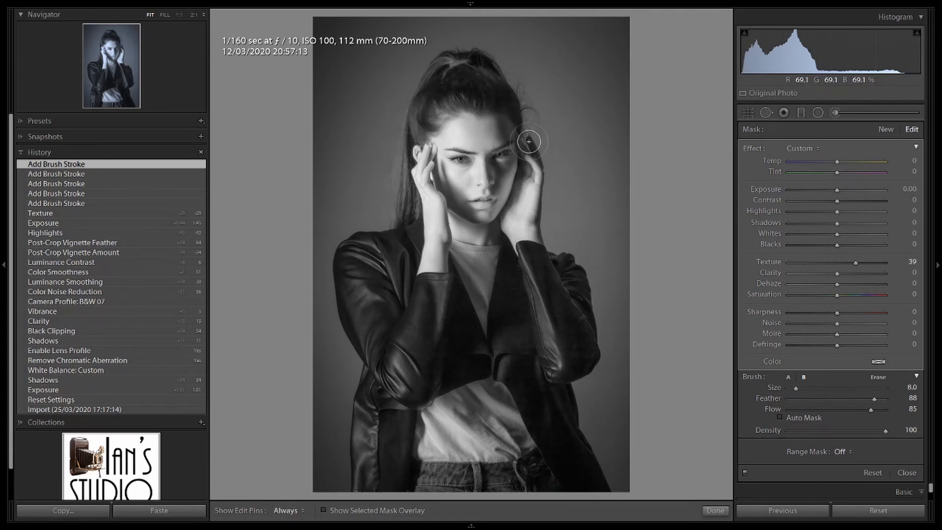
pyautogui.click(529, 144)
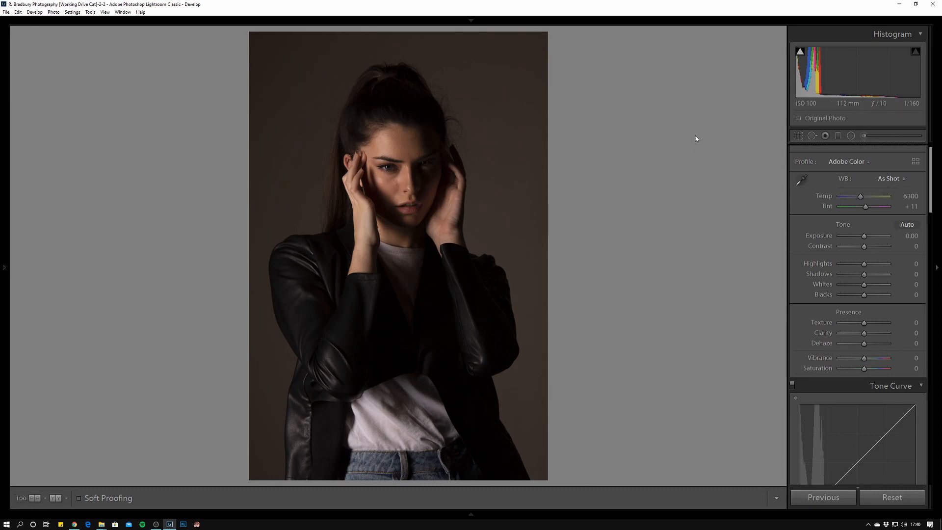
# Step: Change the photo's colour profile to Adobe Standard
pyautogui.press('r')
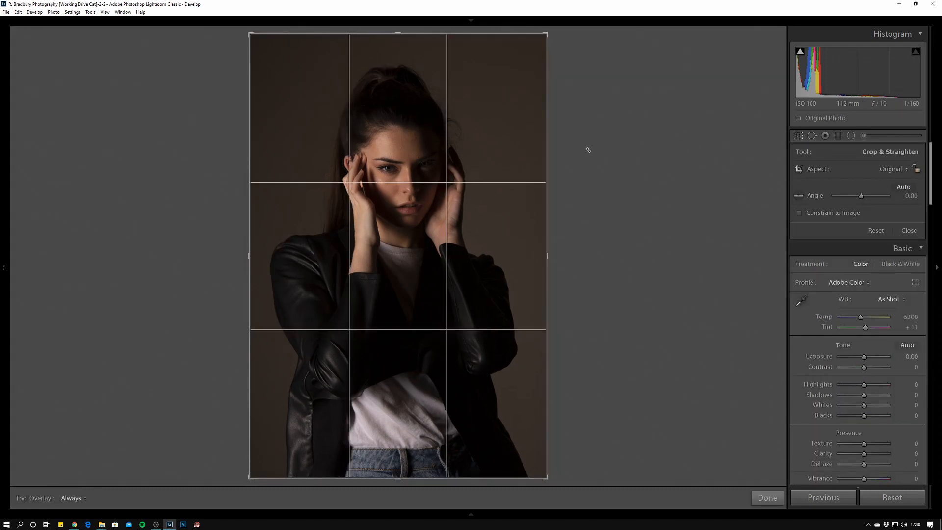
pyautogui.press('r')
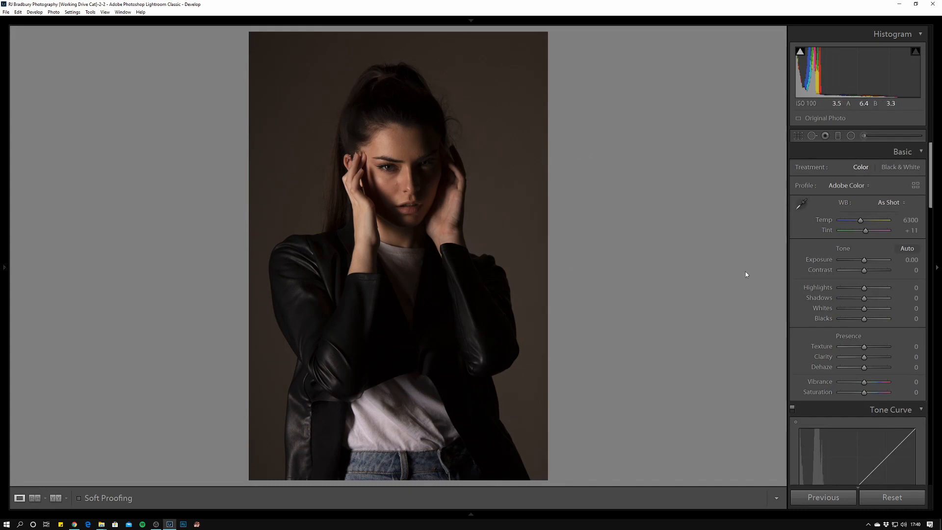
pyautogui.click(858, 193)
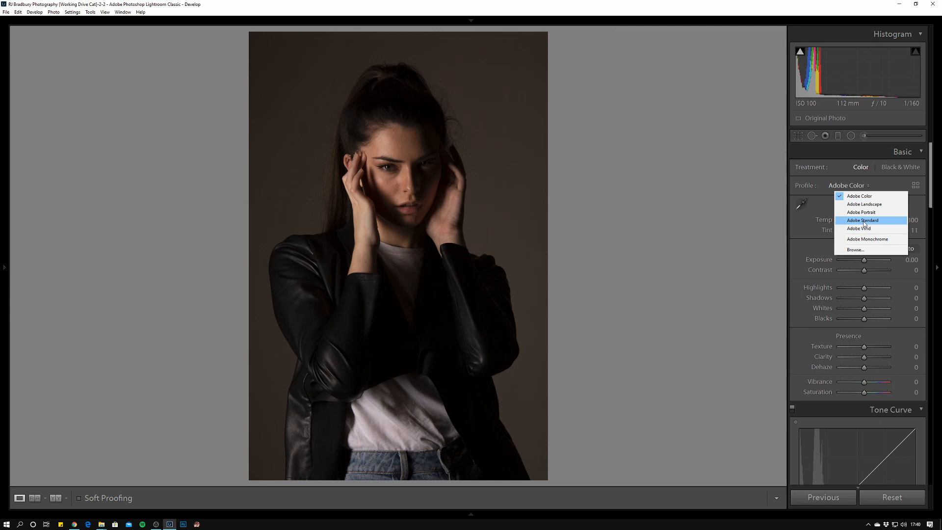
pyautogui.click(862, 221)
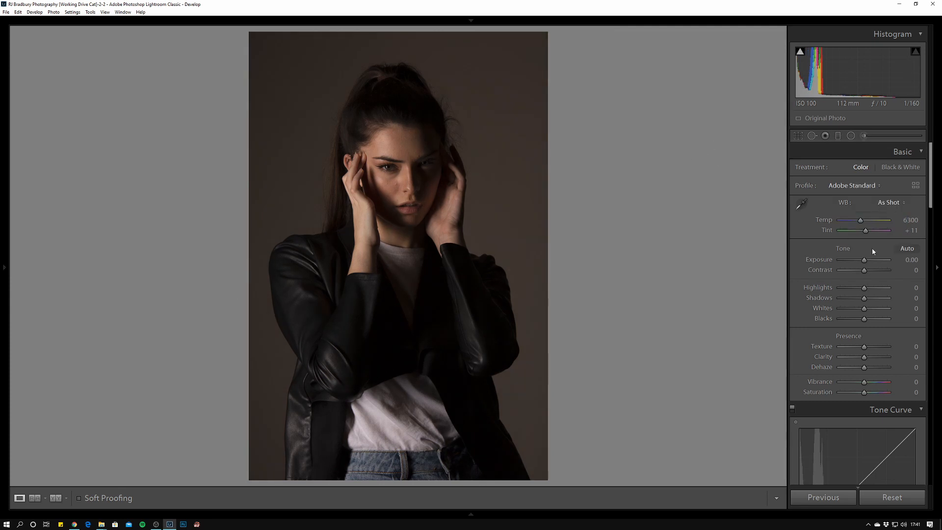
# Step: Enable lens profile corrections and chromatic aberration removal for the photo, and check the camera info overlay
pyautogui.scroll(-5, 873, 250)
pyautogui.scroll(-10, 858, 342)
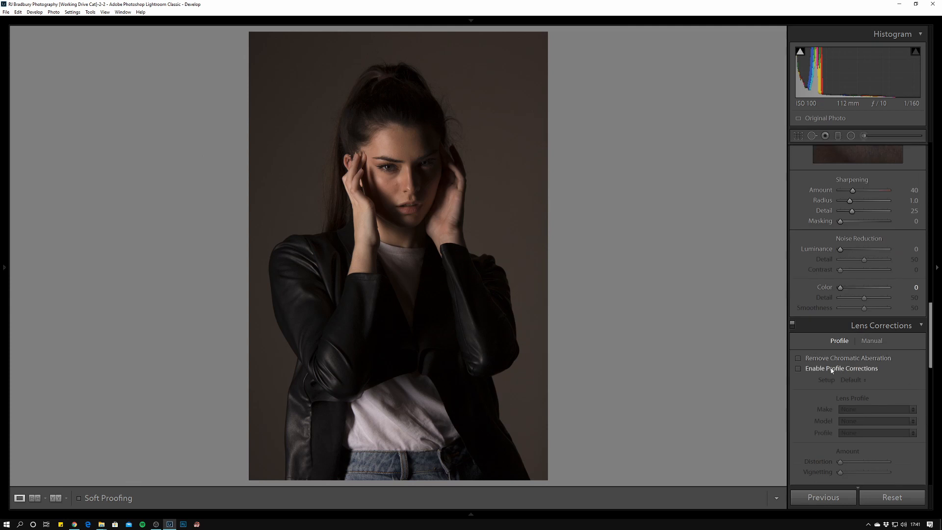
pyautogui.click(830, 369)
pyautogui.click(830, 360)
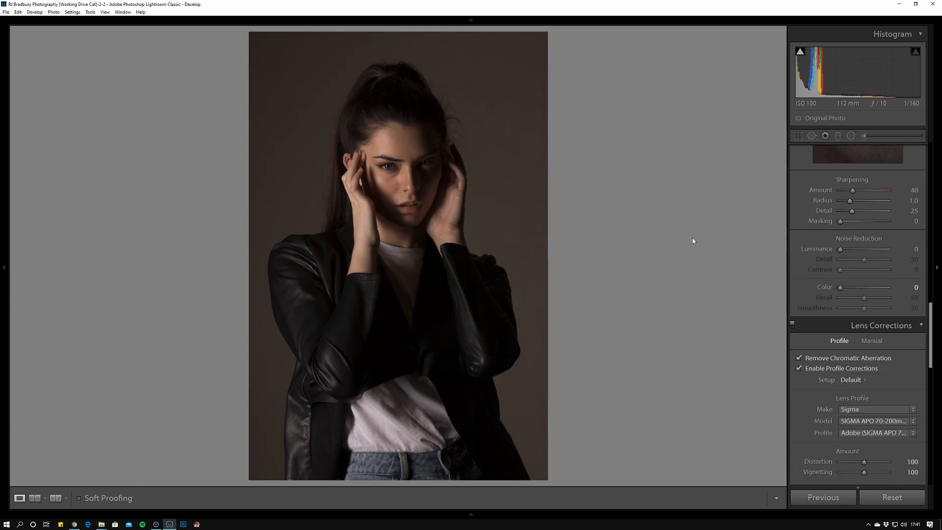
pyautogui.press('i')
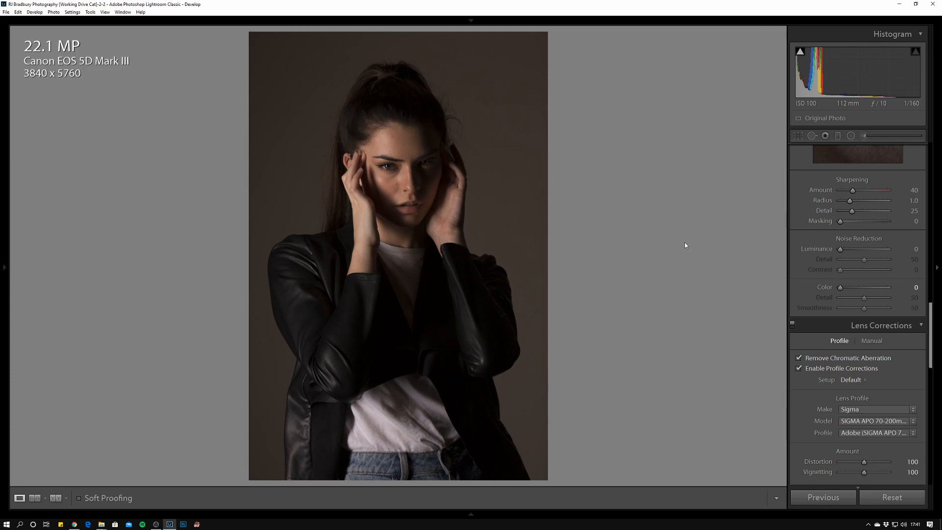
pyautogui.press('i')
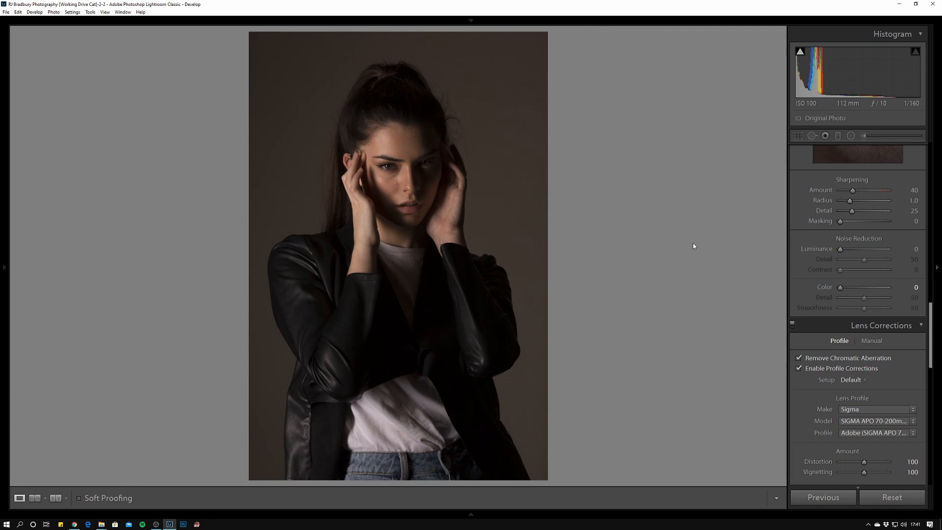
# Step: Raise the photo's Exposure to +0.53
pyautogui.scroll(10, 870, 275)
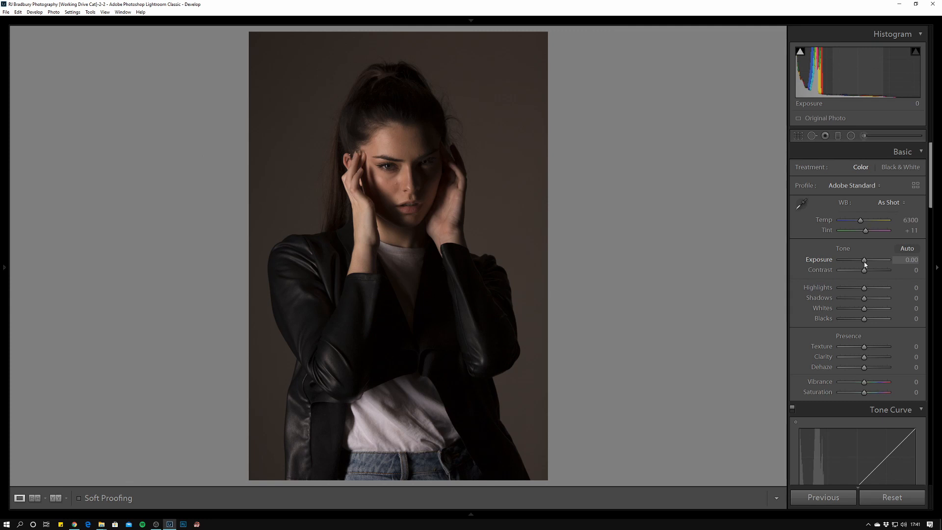
pyautogui.moveTo(864, 262); pyautogui.dragTo(865, 264)
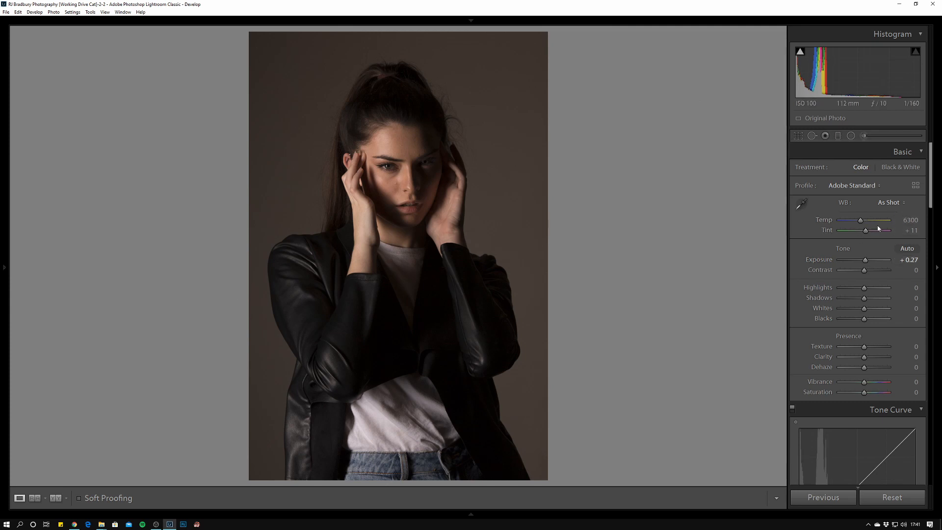
pyautogui.moveTo(865, 264); pyautogui.dragTo(866, 264)
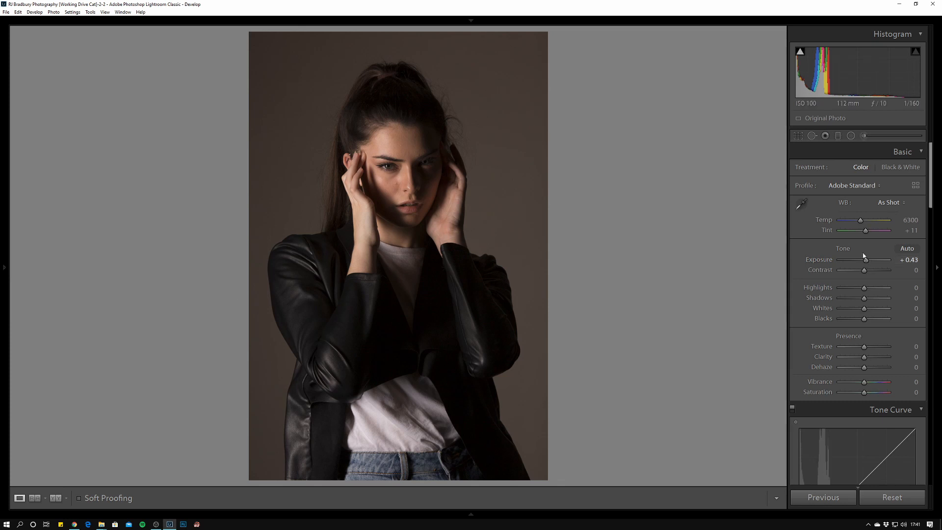
pyautogui.press('+')
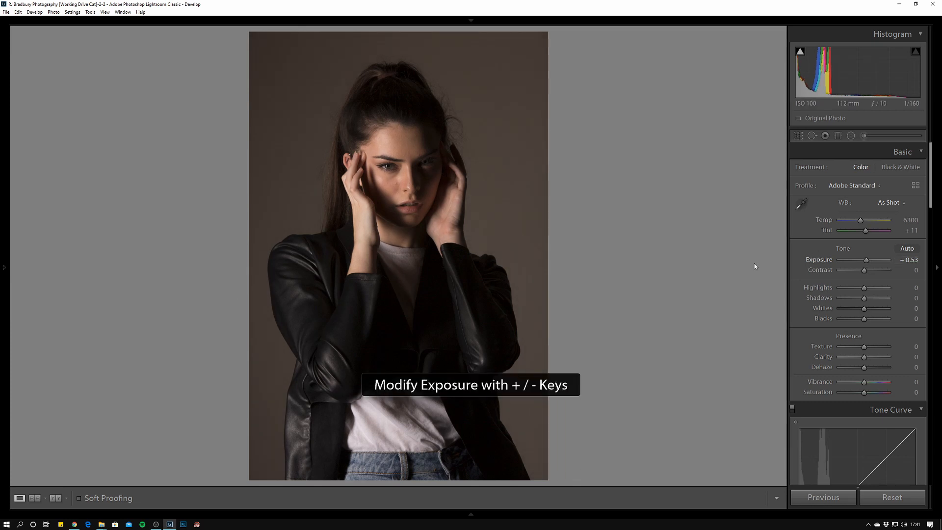
# Step: Apply the Medium Contrast preset to the tone curve's point curve
pyautogui.scroll(-6, 878, 328)
pyautogui.scroll(2, 863, 373)
pyautogui.click(852, 441)
pyautogui.click(865, 161)
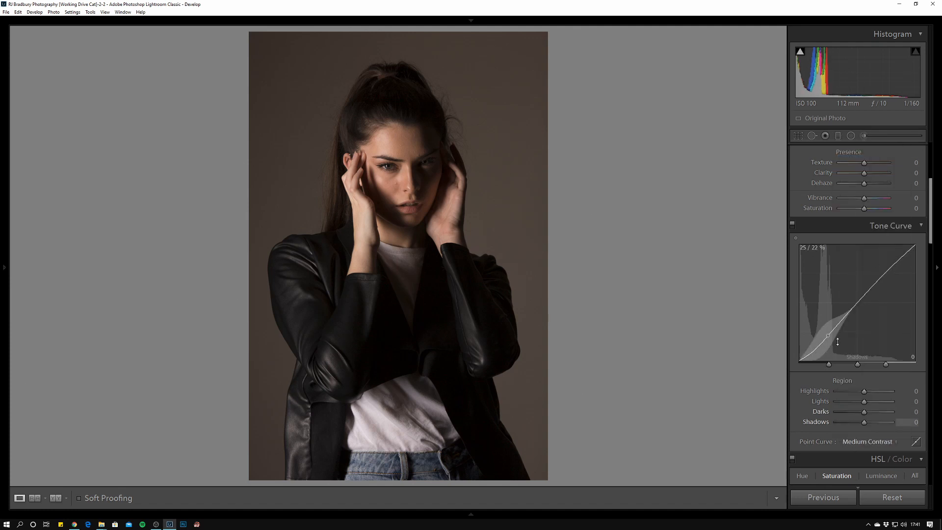
pyautogui.scroll(-4, 845, 329)
pyautogui.scroll(4, 845, 329)
pyautogui.scroll(-5, 846, 329)
pyautogui.scroll(5, 853, 331)
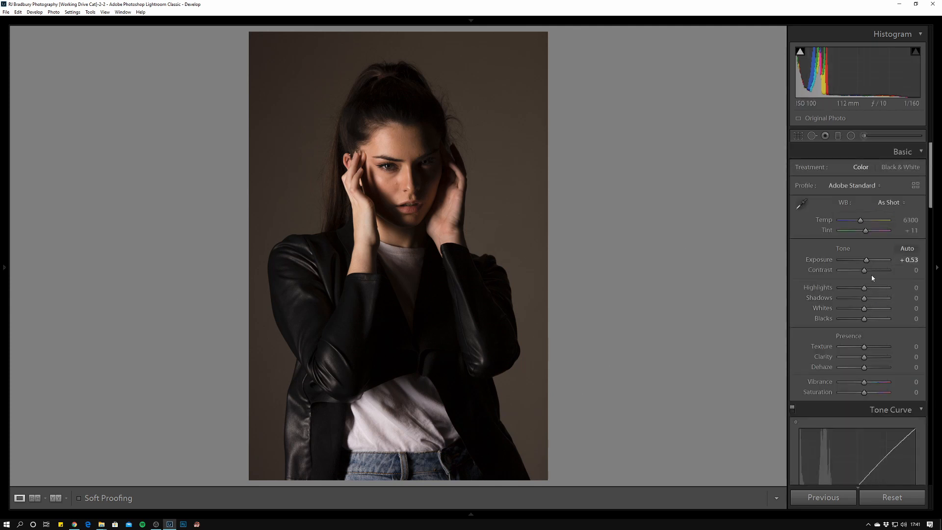
# Step: Try Shadows at +98, inspect the dark jacket up close, and settle Shadows at +24
pyautogui.moveTo(864, 298); pyautogui.dragTo(887, 298)
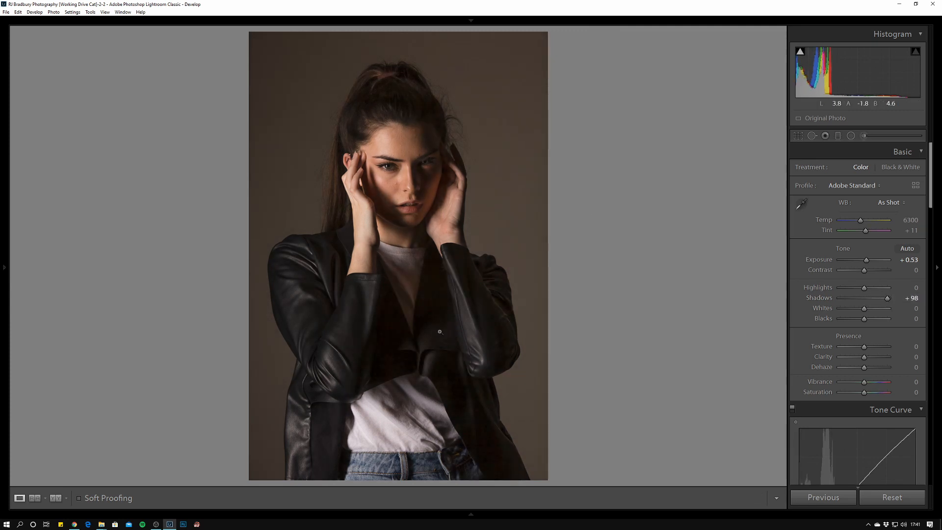
pyautogui.click(489, 228)
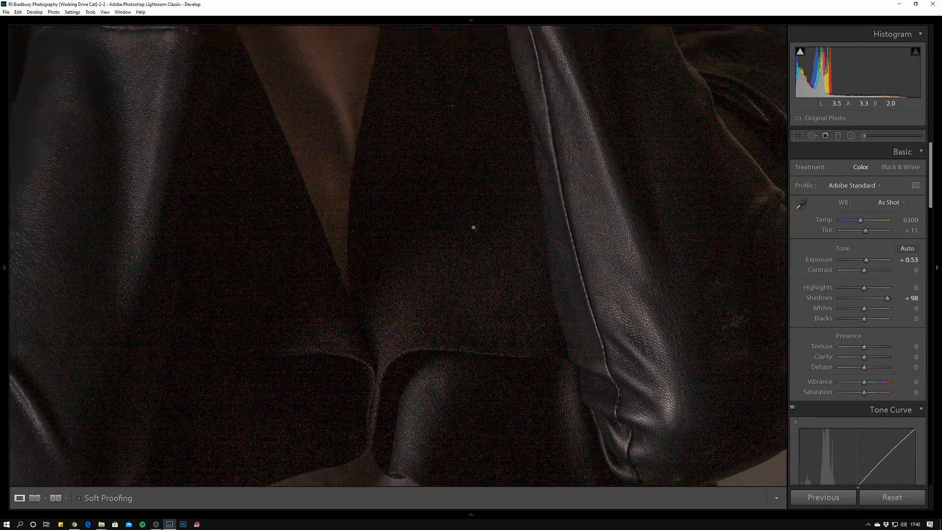
pyautogui.click(471, 227)
pyautogui.moveTo(887, 298); pyautogui.dragTo(868, 301)
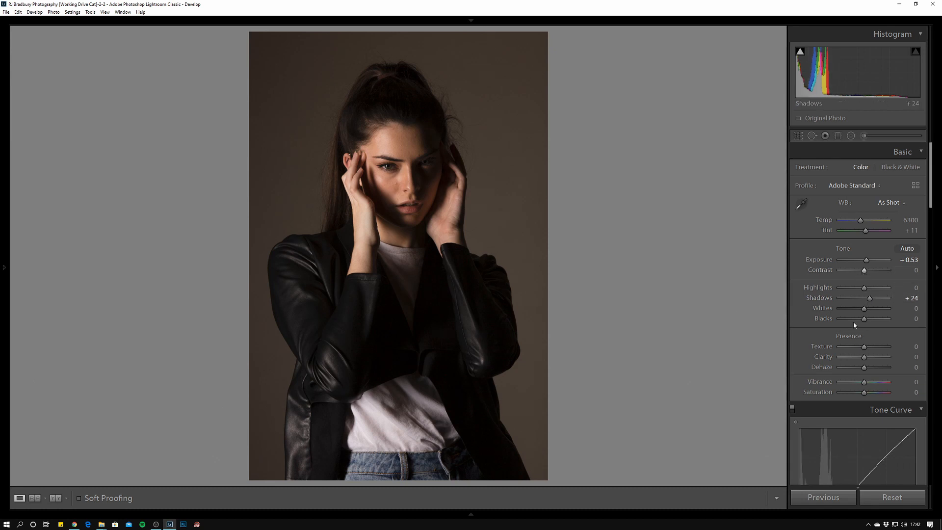
# Step: Shape the tone curve with Highlights +7, Lights +6, Darks +12 and Shadows −6, and check the clipping overlay
pyautogui.scroll(-5, 858, 360)
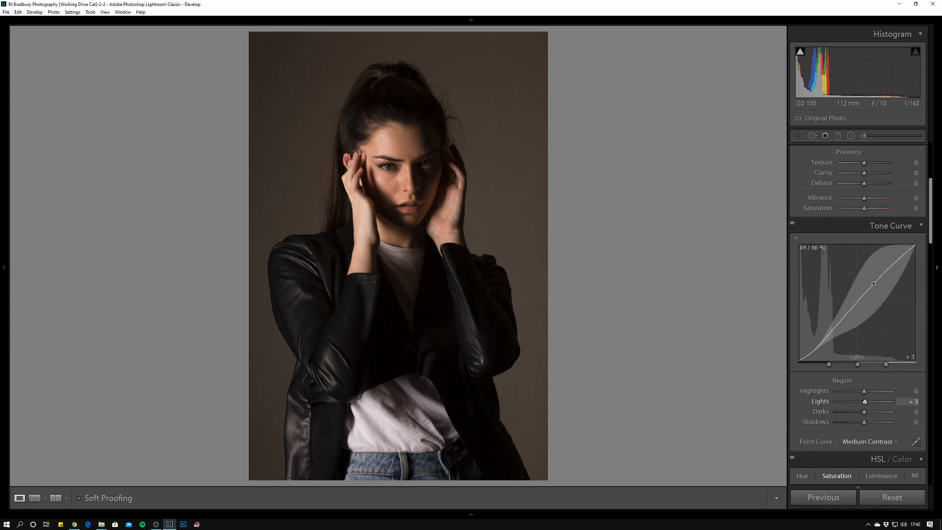
pyautogui.moveTo(873, 285); pyautogui.dragTo(872, 279)
pyautogui.moveTo(826, 335); pyautogui.dragTo(826, 341)
pyautogui.moveTo(856, 304); pyautogui.dragTo(856, 299)
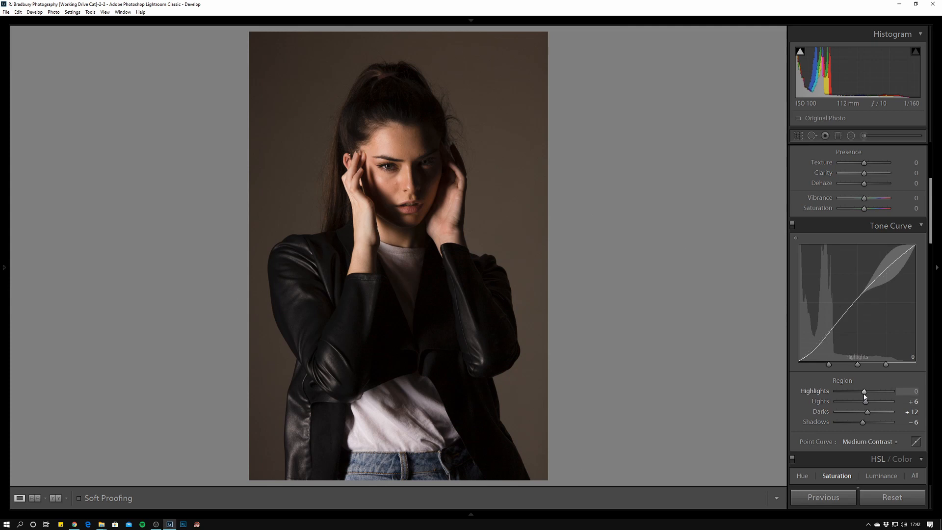
pyautogui.moveTo(864, 395)
pyautogui.mouseDown()
pyautogui.moveTo(901, 394)
pyautogui.moveTo(867, 397)
pyautogui.mouseUp()
pyautogui.press('j')
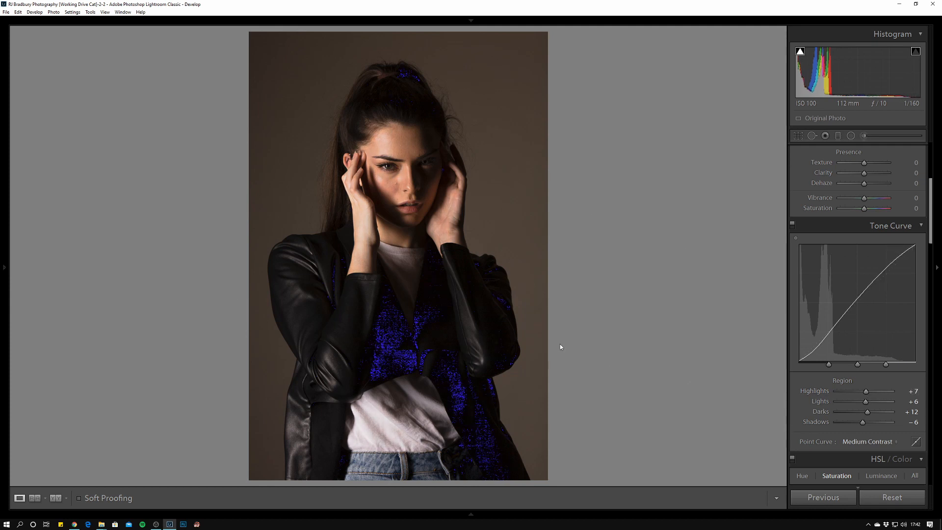
pyautogui.press('j')
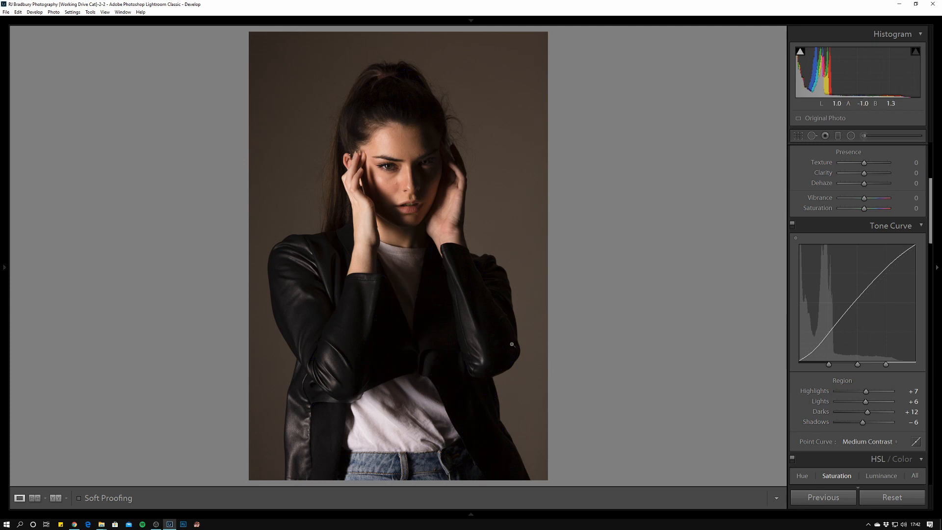
# Step: Set the white balance to Temp 5798 and Tint +9, and inspect the skin tones on the face
pyautogui.scroll(4, 890, 228)
pyautogui.moveTo(860, 220); pyautogui.dragTo(861, 223)
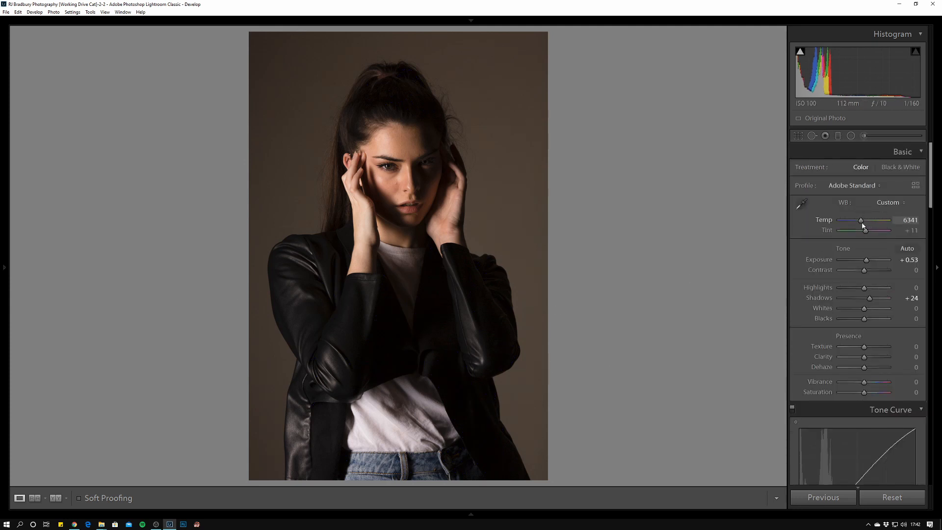
pyautogui.moveTo(862, 224); pyautogui.dragTo(859, 226)
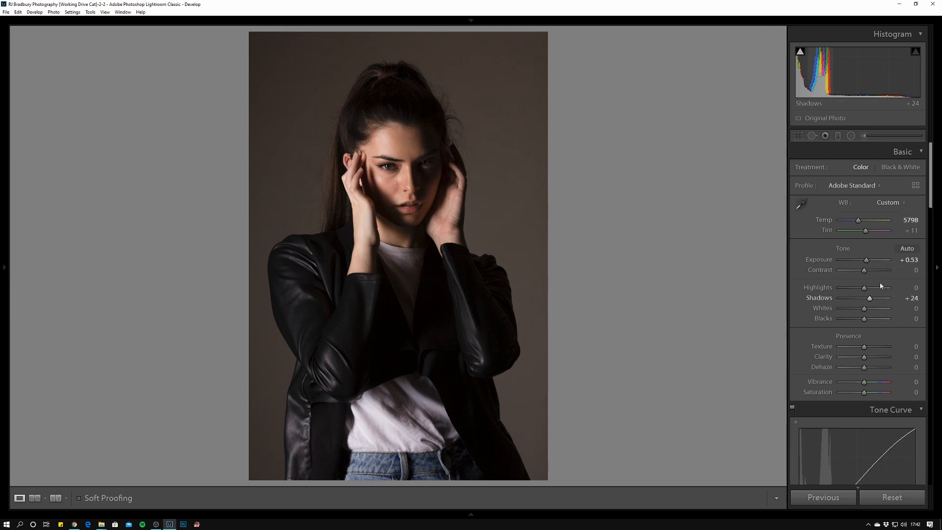
pyautogui.click(910, 230)
pyautogui.write('+9')
pyautogui.press('Return')
pyautogui.click(425, 193)
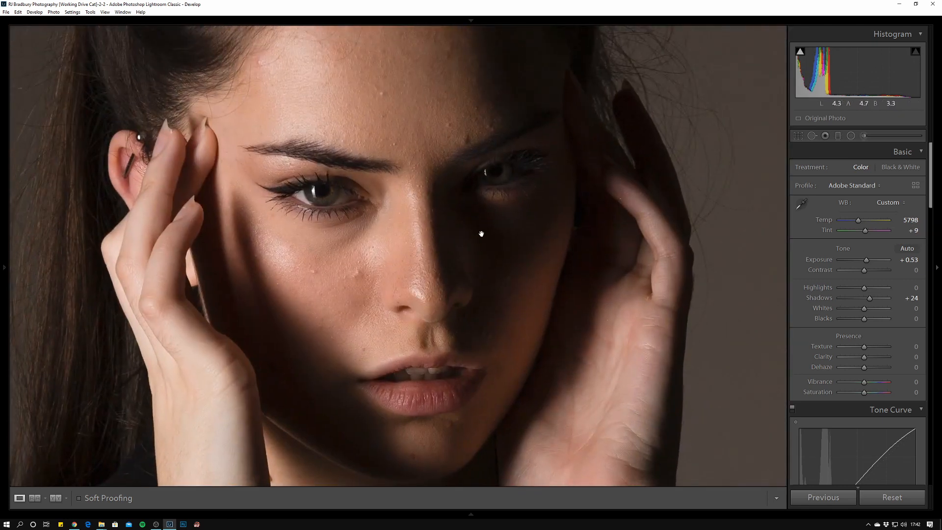
pyautogui.click(481, 234)
# Step: Set Contrast to +10, Blacks to +4 and Texture to +3 in the basic adjustments
pyautogui.moveTo(865, 273); pyautogui.dragTo(865, 274)
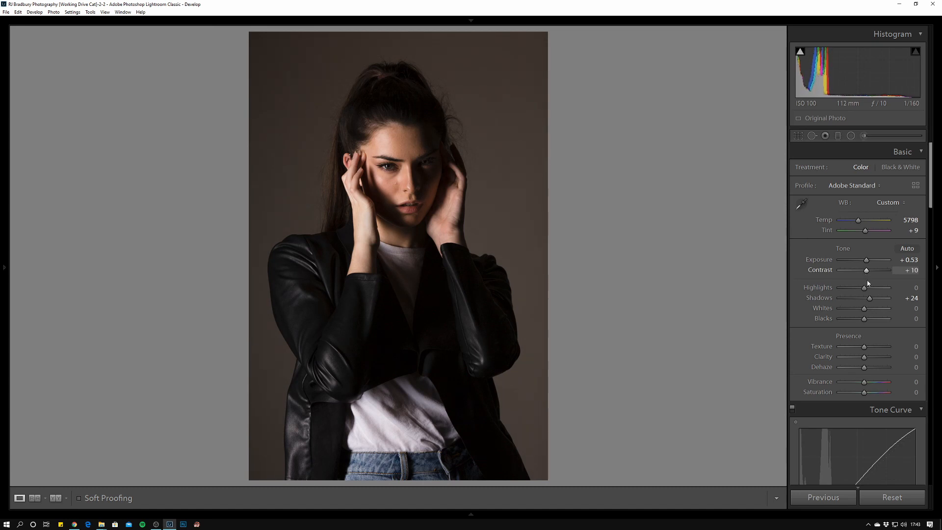
pyautogui.moveTo(864, 320); pyautogui.dragTo(866, 321)
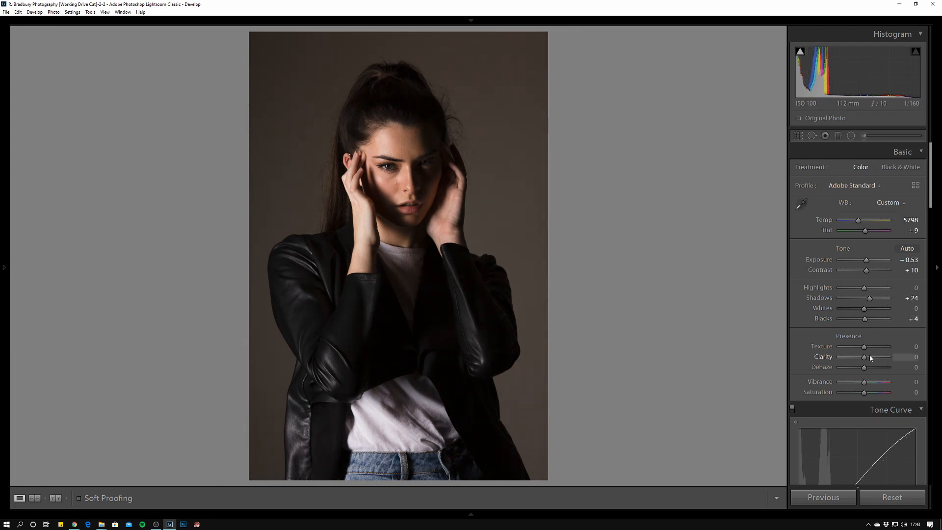
pyautogui.click(916, 347)
pyautogui.write('3')
pyautogui.press('Return')
# Step: Adjust the sharpening Amount and raise Whites to +7
pyautogui.scroll(-10, 878, 325)
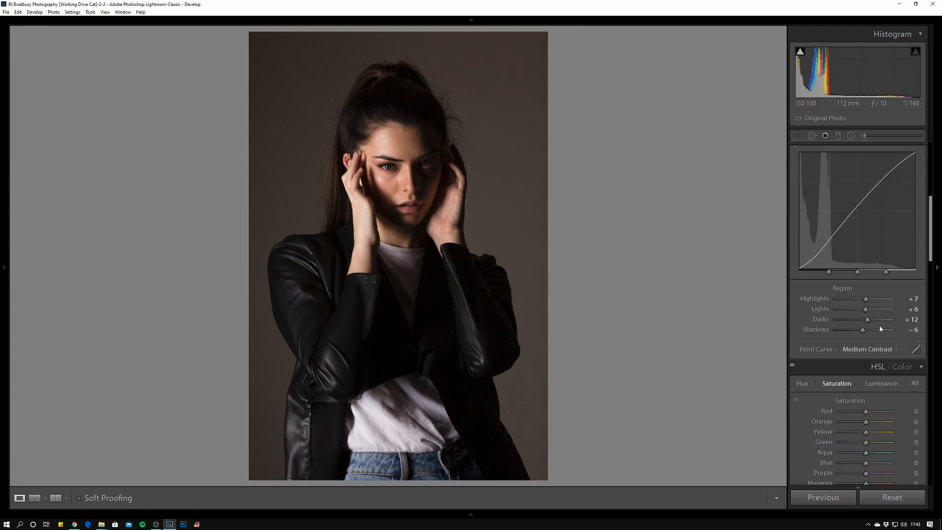
pyautogui.scroll(-2, 872, 322)
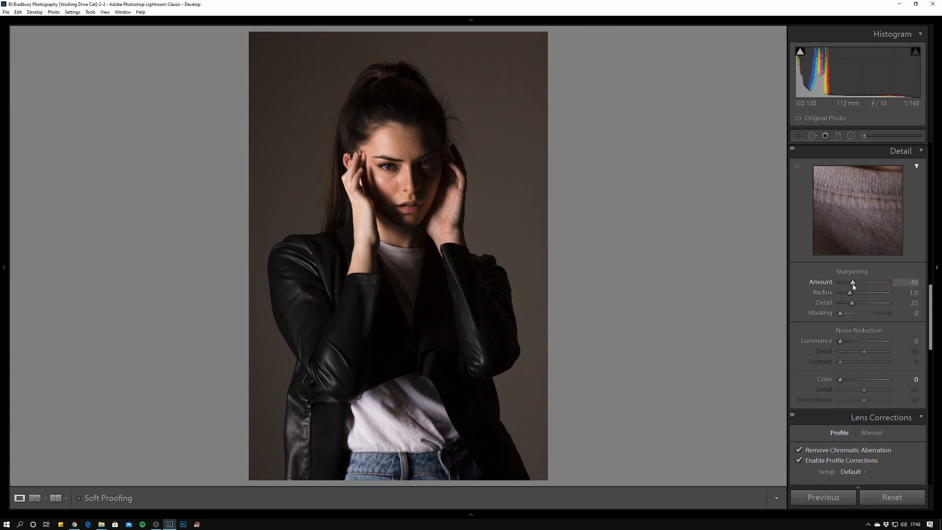
pyautogui.moveTo(858, 286)
pyautogui.mouseDown()
pyautogui.moveTo(877, 319)
pyautogui.moveTo(855, 297)
pyautogui.mouseUp()
pyautogui.scroll(10, 873, 220)
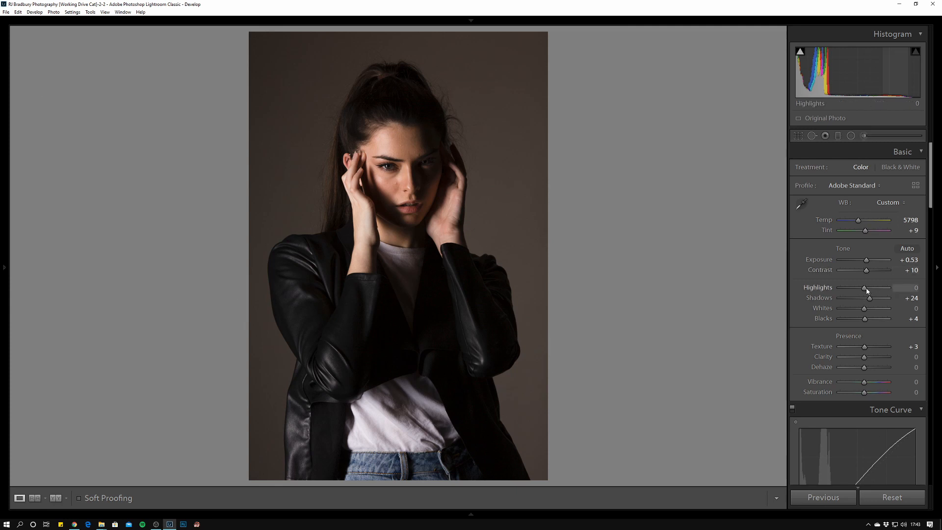
pyautogui.moveTo(863, 309); pyautogui.dragTo(865, 312)
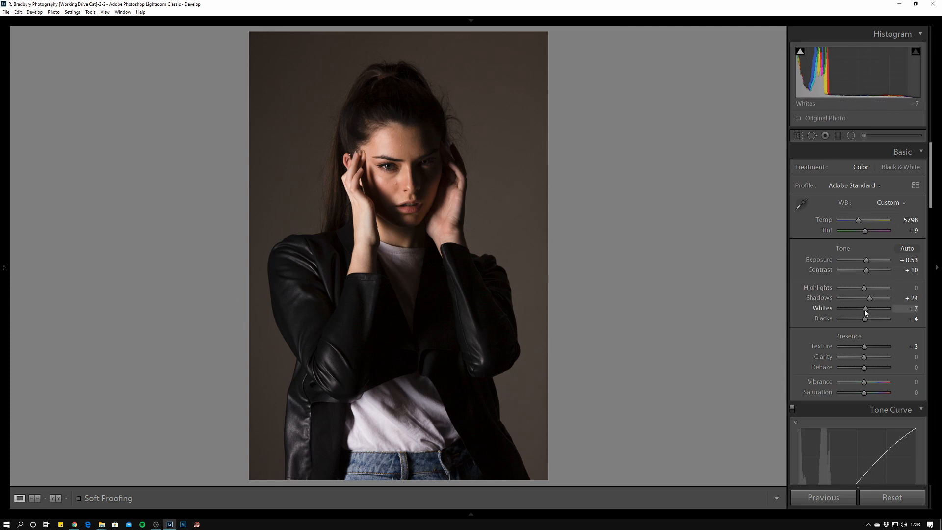
# Step: Compare the edited portrait with its before version several times
pyautogui.press('\\')
pyautogui.press('\\')
pyautogui.press('\\')
pyautogui.press('\\')
pyautogui.press('\\')
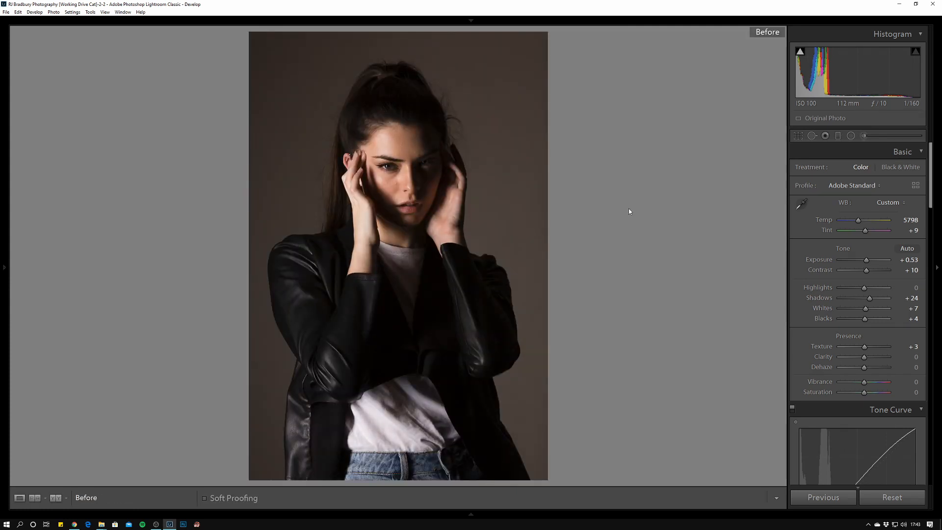
pyautogui.press('\\')
pyautogui.press('\\')
pyautogui.press('\\')
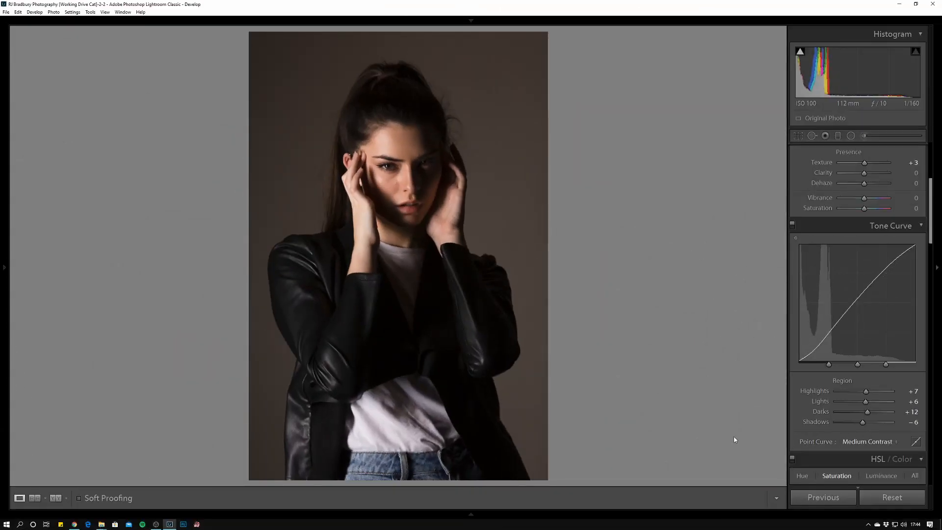
# Step: Reset all of the photo's develop settings, and try raising Highlights to +34 from the histogram before undoing it
pyautogui.click(894, 498)
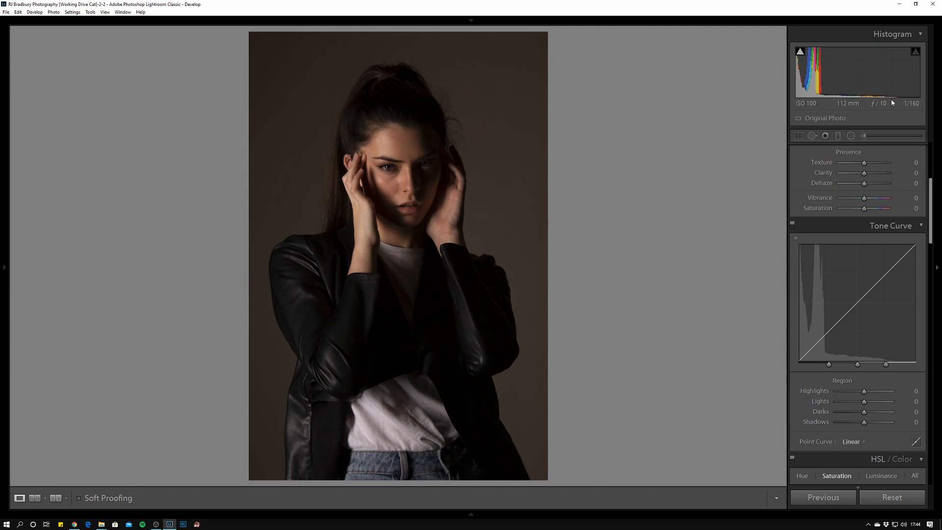
pyautogui.moveTo(894, 74); pyautogui.dragTo(910, 73)
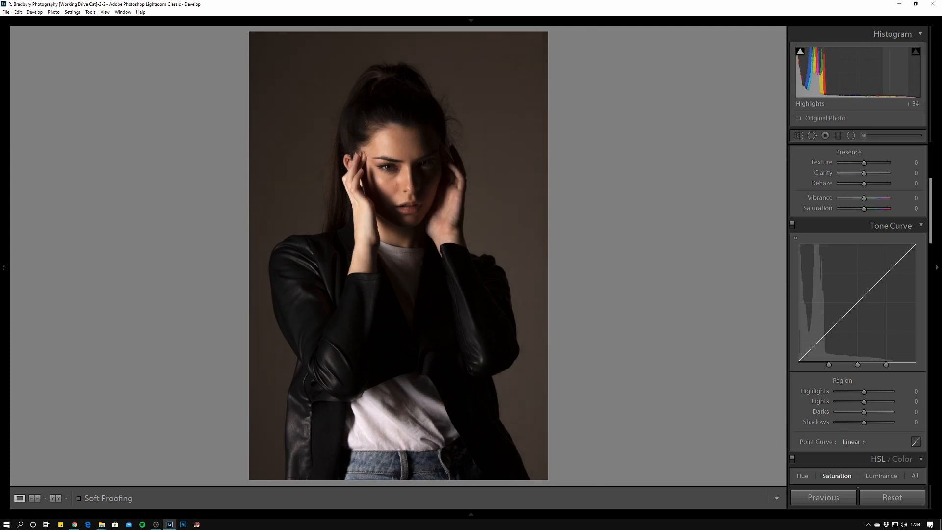
pyautogui.hotkey('ctrl', 'z')
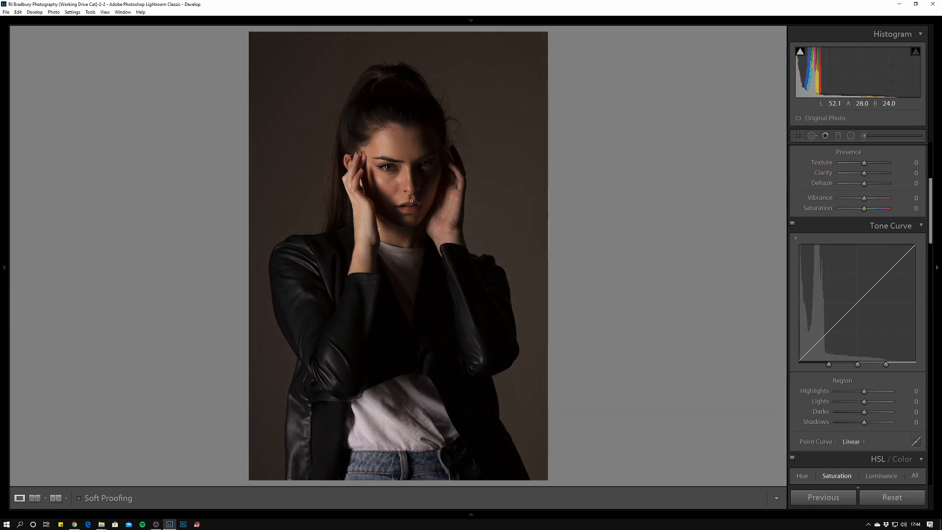
# Step: Display the camera and exposure information over the portrait, and undo the reset to restore the colour adjustments
pyautogui.press('i')
pyautogui.press('i')
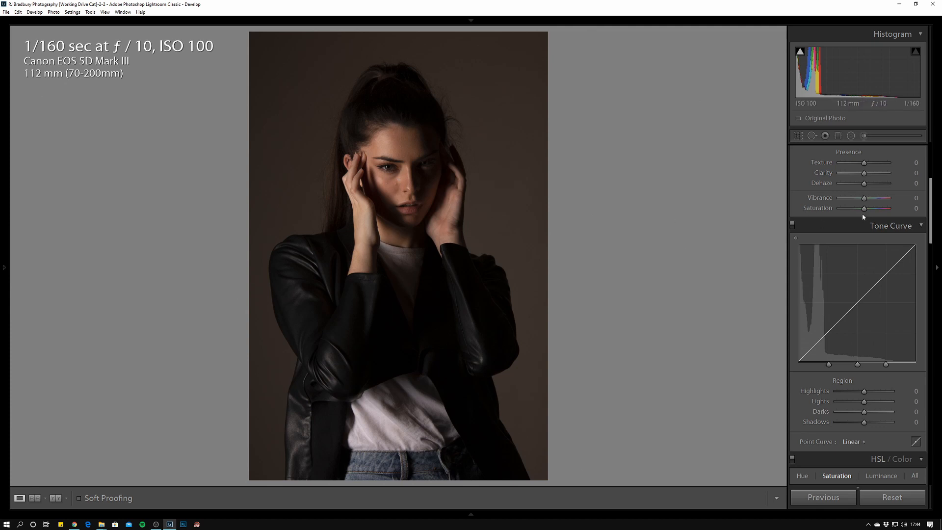
pyautogui.scroll(4, 859, 210)
pyautogui.hotkey('ctrl', 'z')
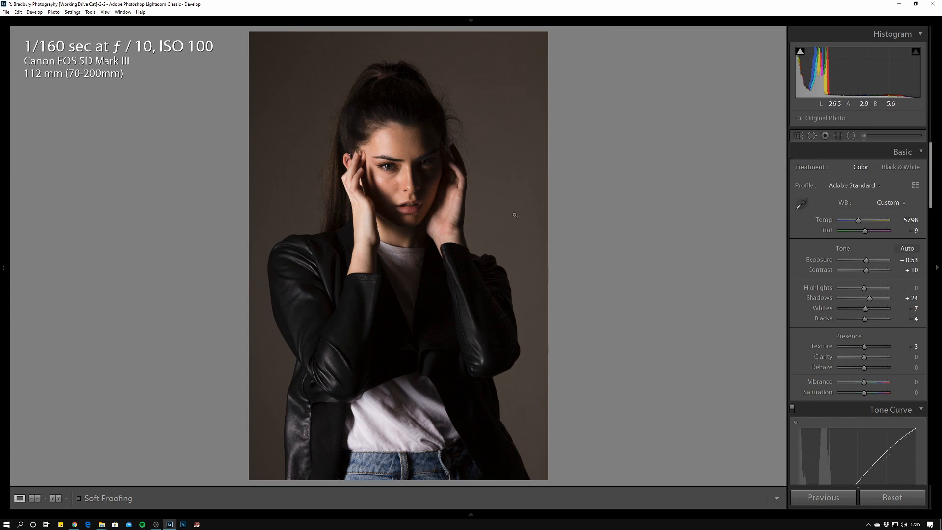
# Step: Check the portrait's framing with the crop overlay, and examine the face and skin detail at close range
pyautogui.press('r')
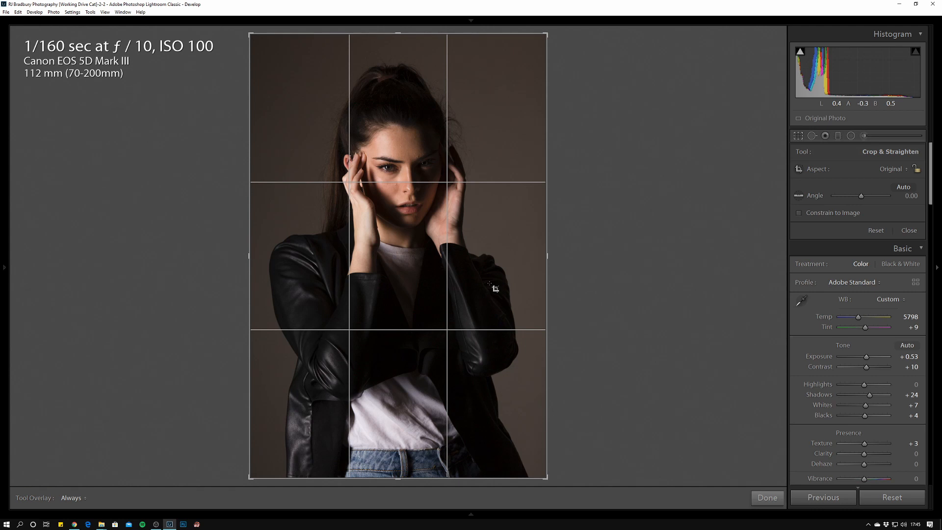
pyautogui.press('r')
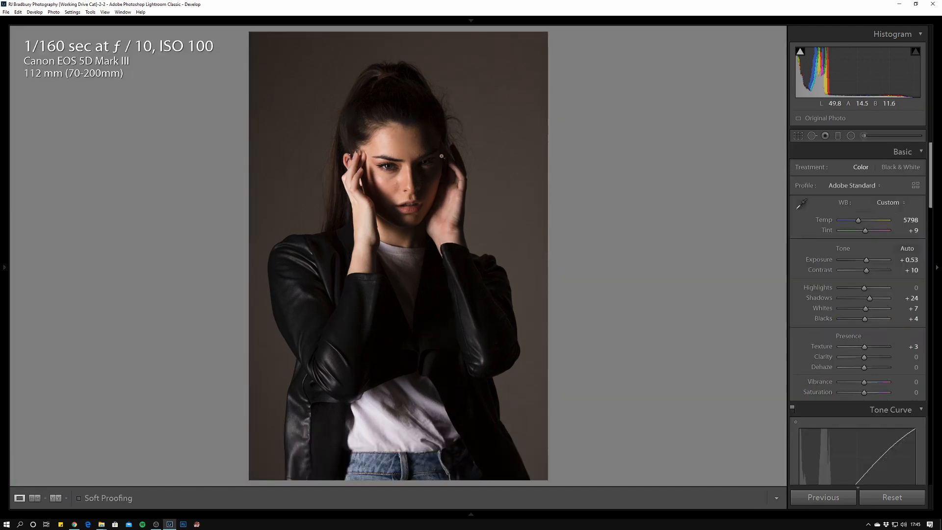
pyautogui.click(357, 173)
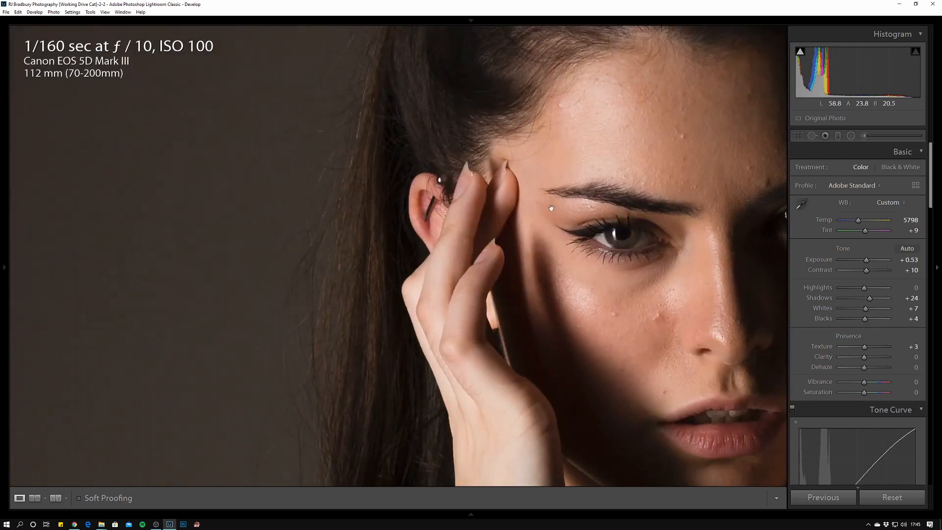
pyautogui.moveTo(561, 239); pyautogui.dragTo(342, 186)
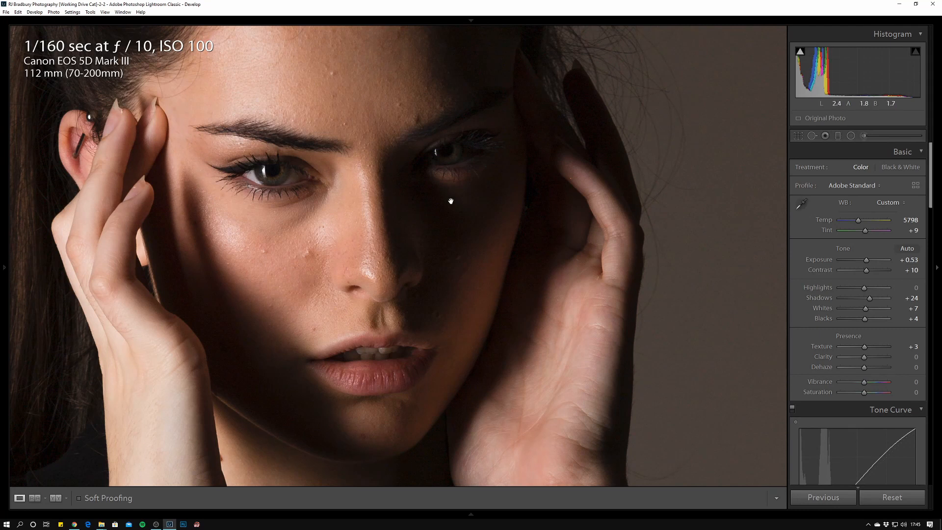
pyautogui.moveTo(420, 216); pyautogui.dragTo(541, 242)
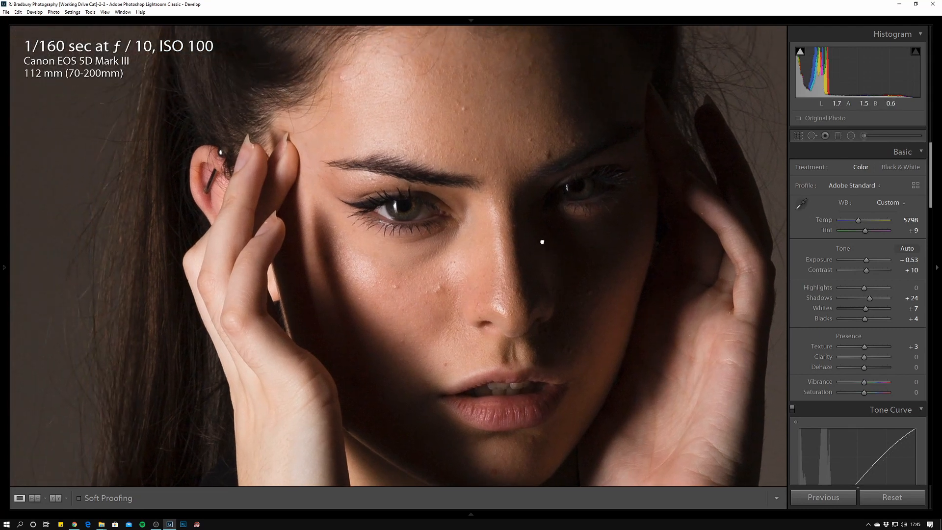
pyautogui.click(504, 231)
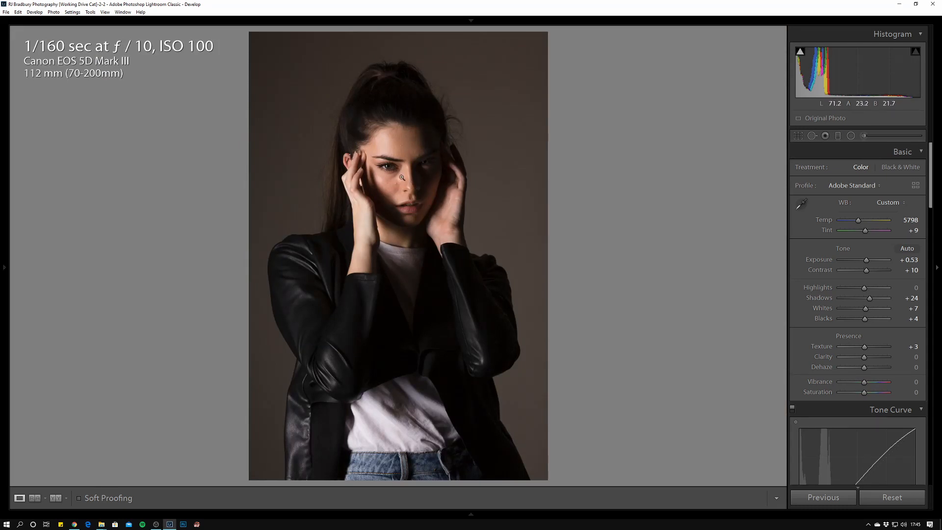
pyautogui.click(386, 172)
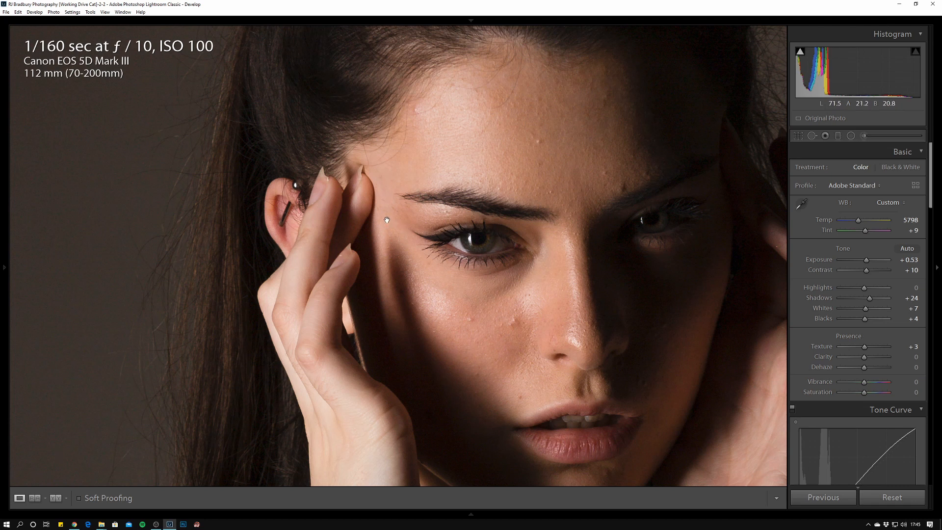
pyautogui.click(546, 251)
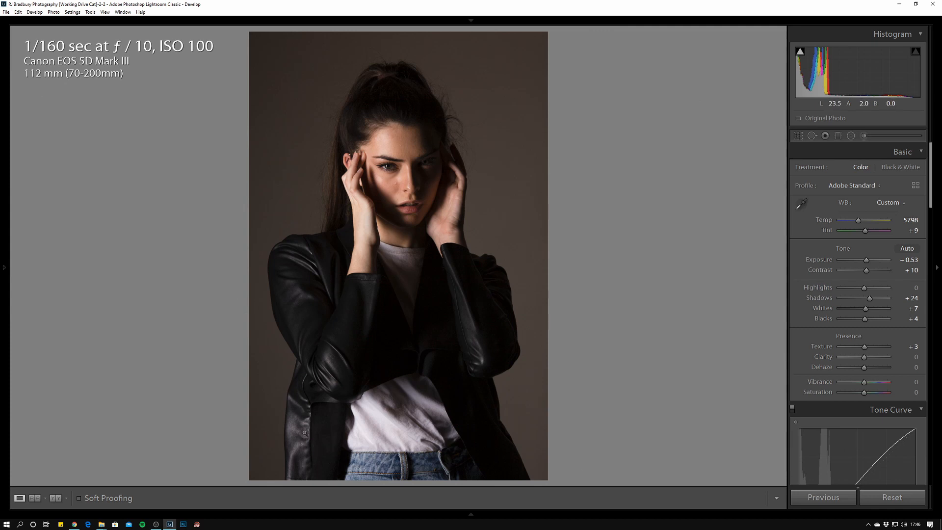
# Step: Examine the leather jacket sleeves, jeans and shadow areas up close, and re-examine the eyes and face
pyautogui.click(325, 439)
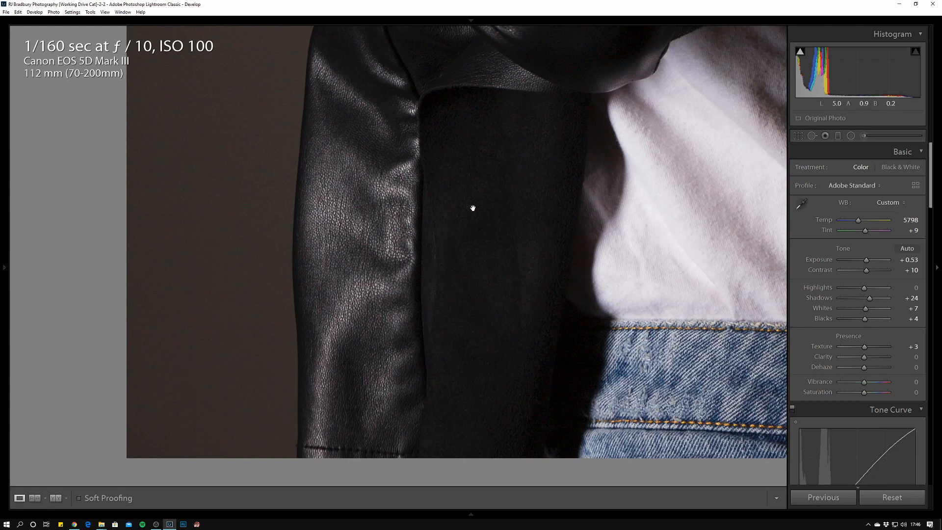
pyautogui.click(439, 257)
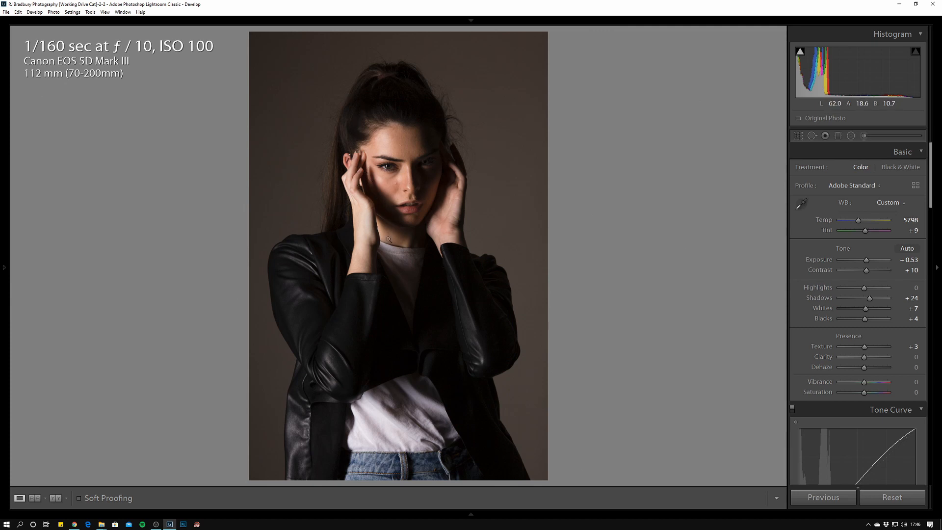
pyautogui.click(373, 182)
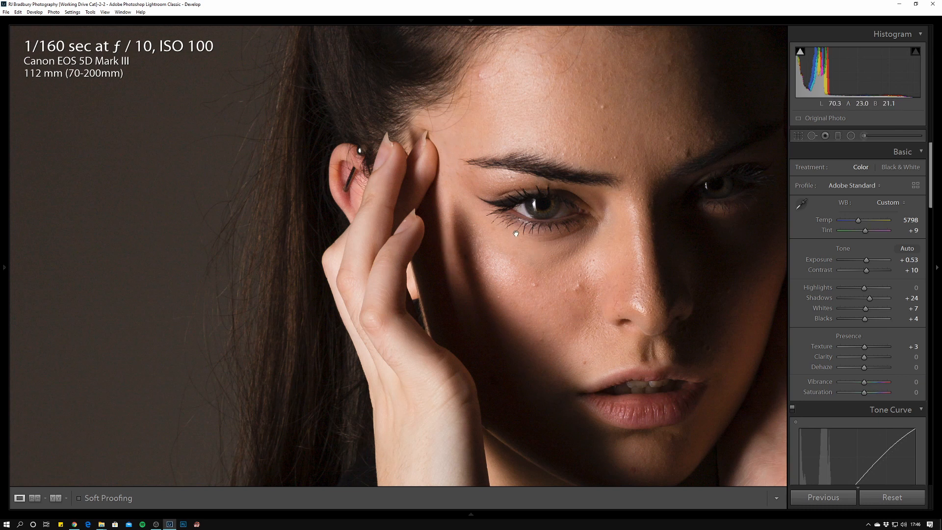
pyautogui.click(456, 187)
pyautogui.click(407, 179)
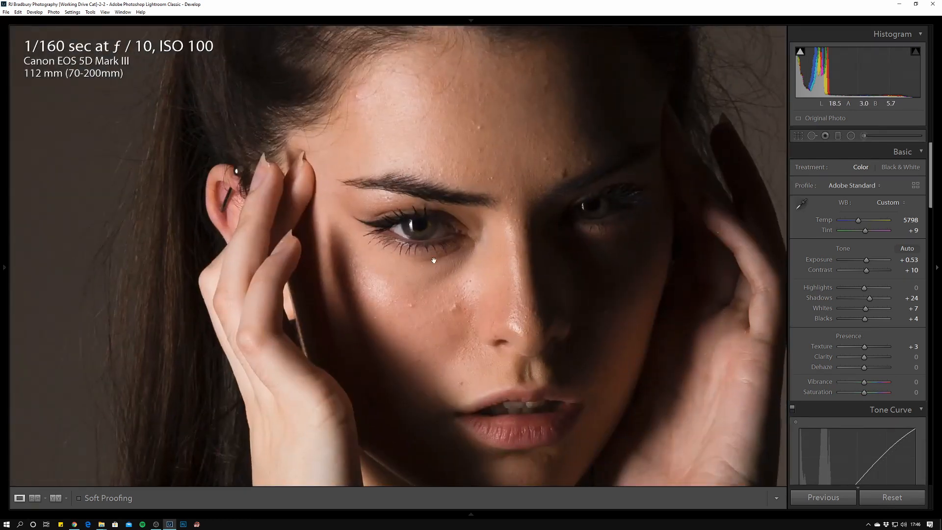
pyautogui.click(419, 231)
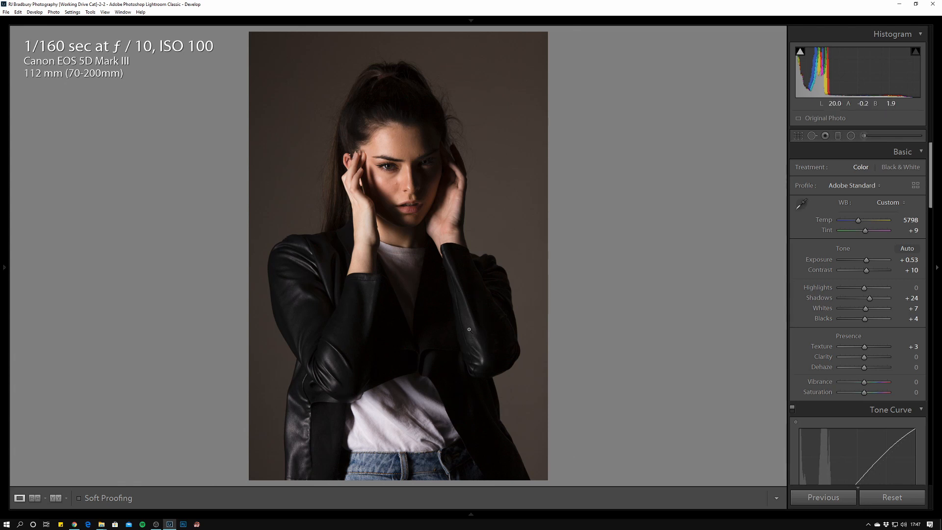
pyautogui.click(470, 333)
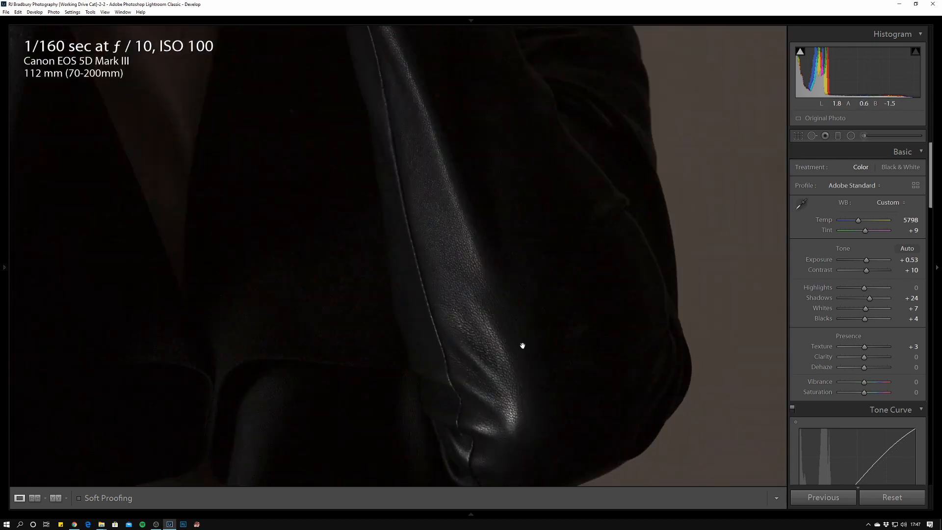
pyautogui.scroll(10, 492, 307)
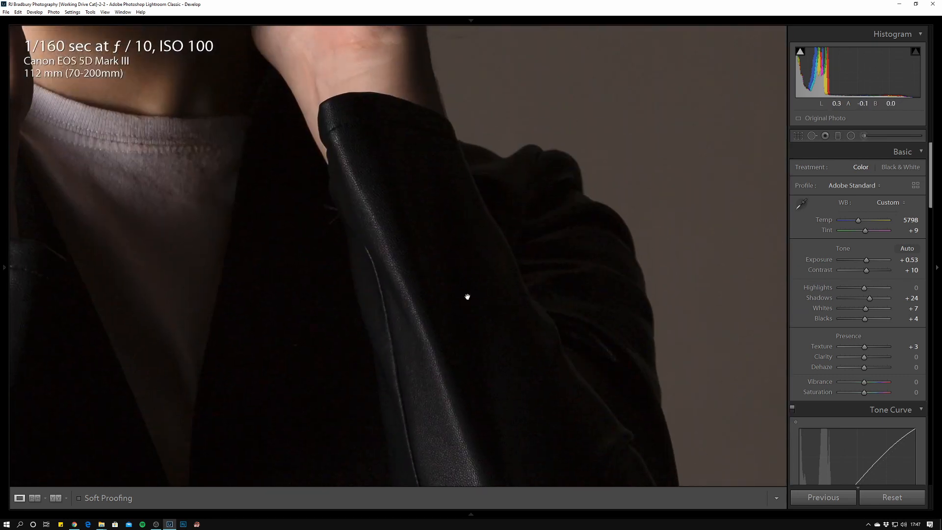
pyautogui.click(467, 296)
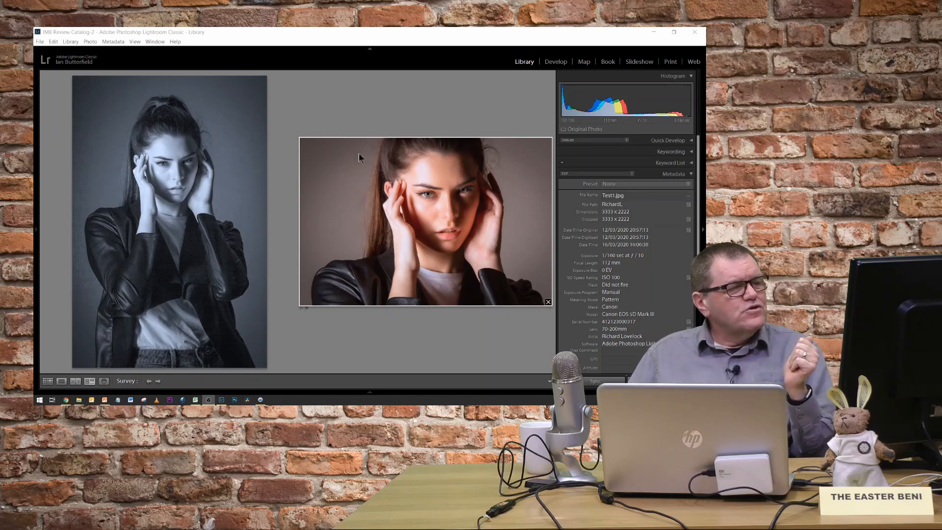
# Step: Select the full-length black-and-white portrait in the side-by-side comparison with the cropped colour version
pyautogui.moveTo(336, 285)
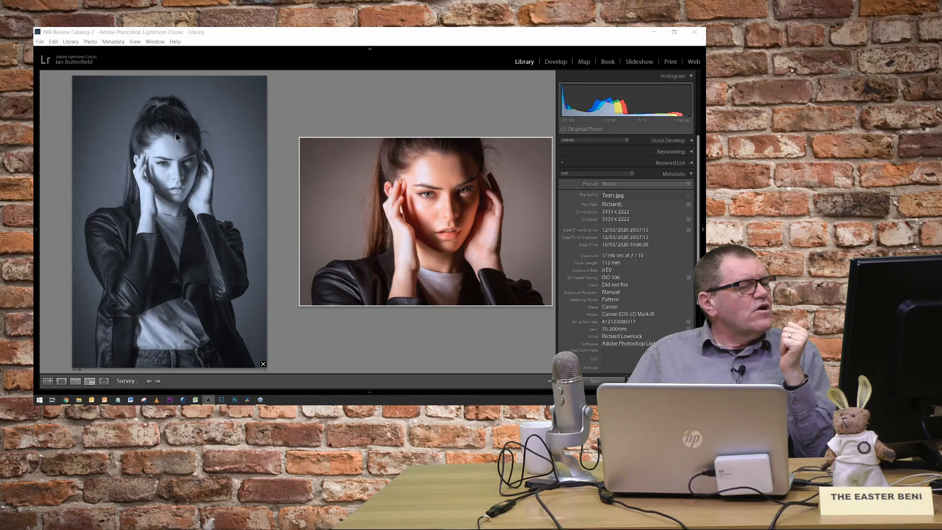
pyautogui.click(168, 162)
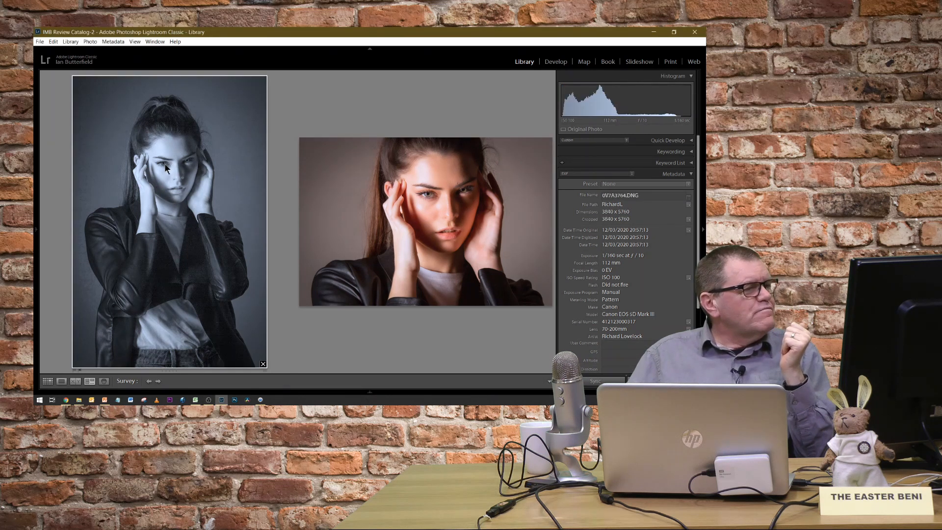